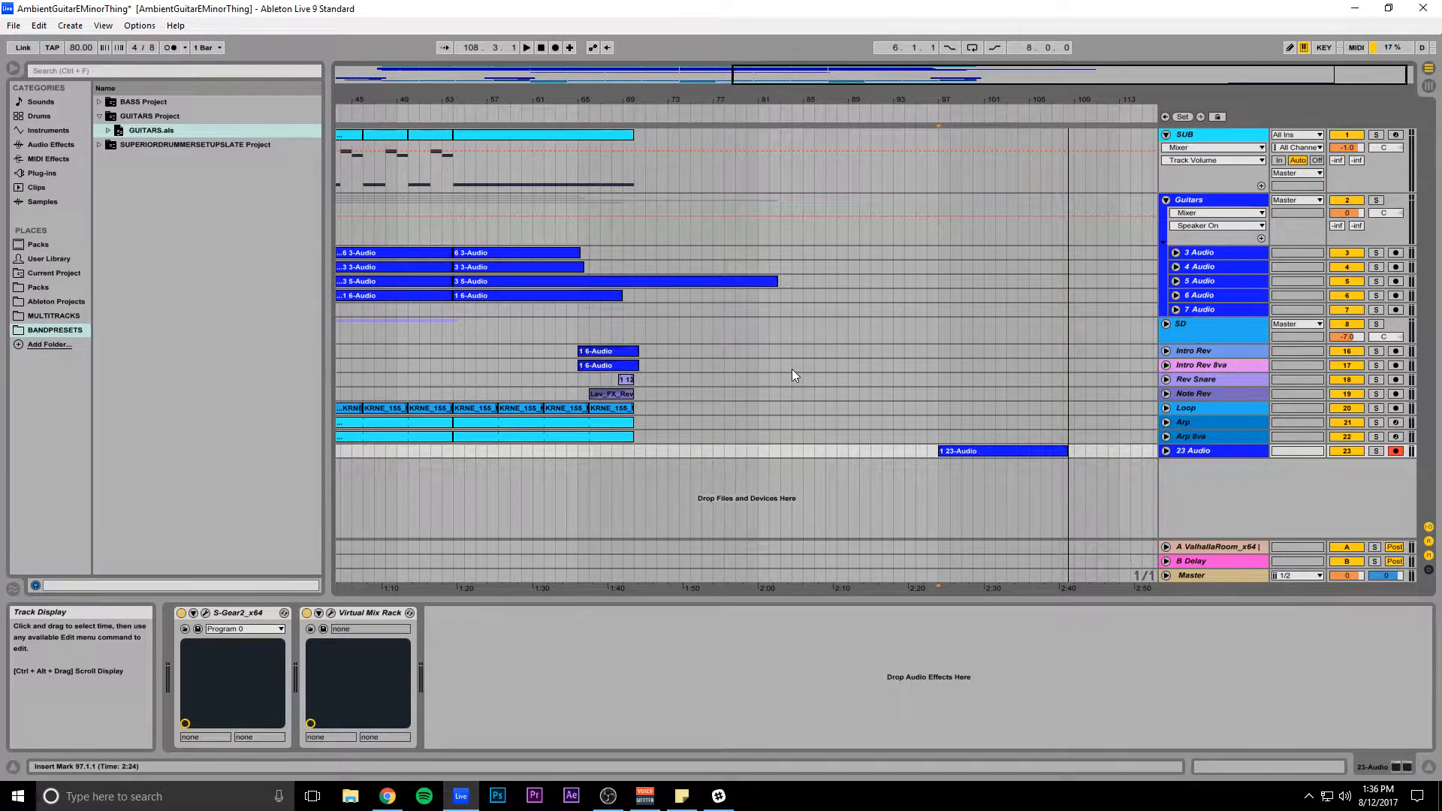
Step: Unfold the 23 Audio track and play back its recorded clip near bar 97
drag(844, 76, 962, 102)
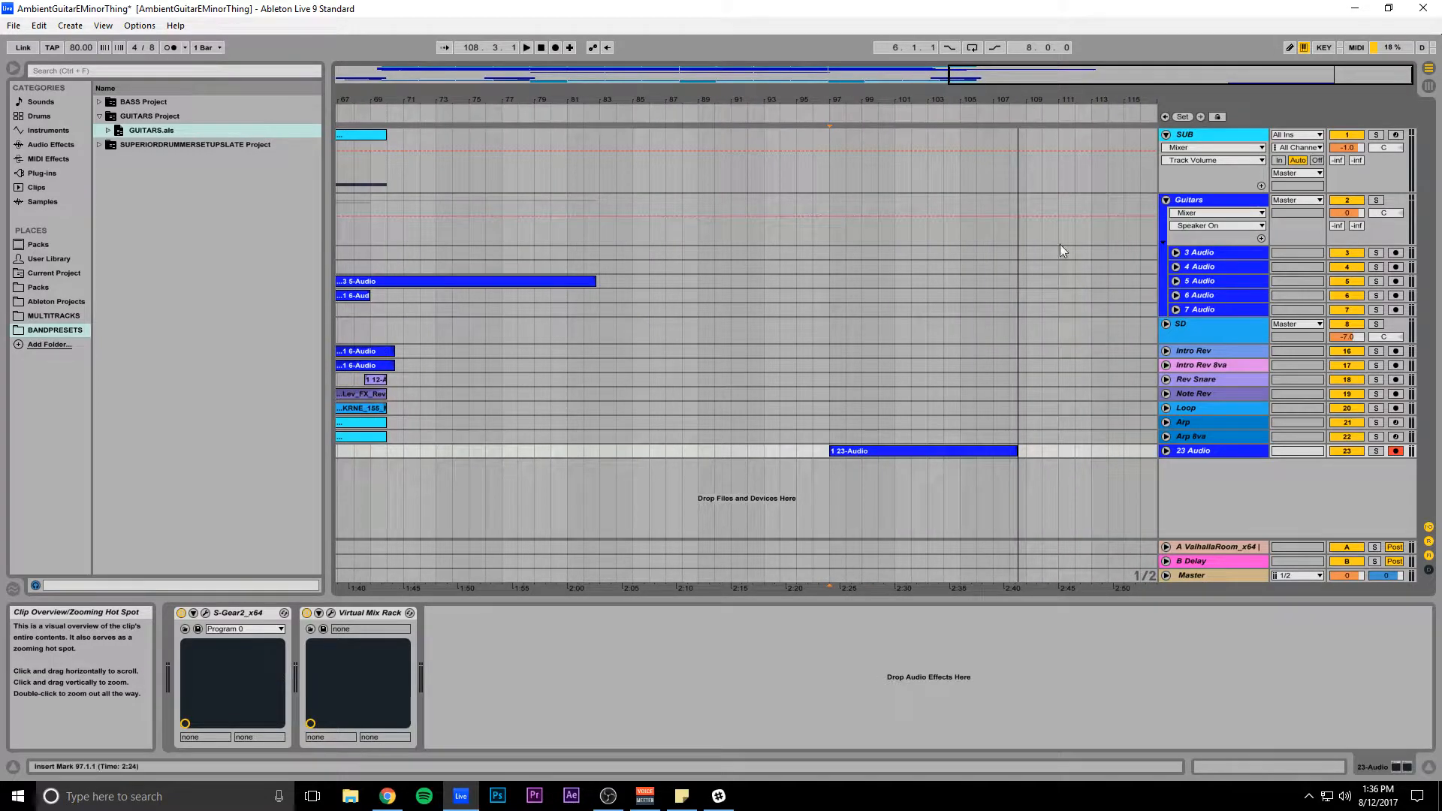
click(1166, 453)
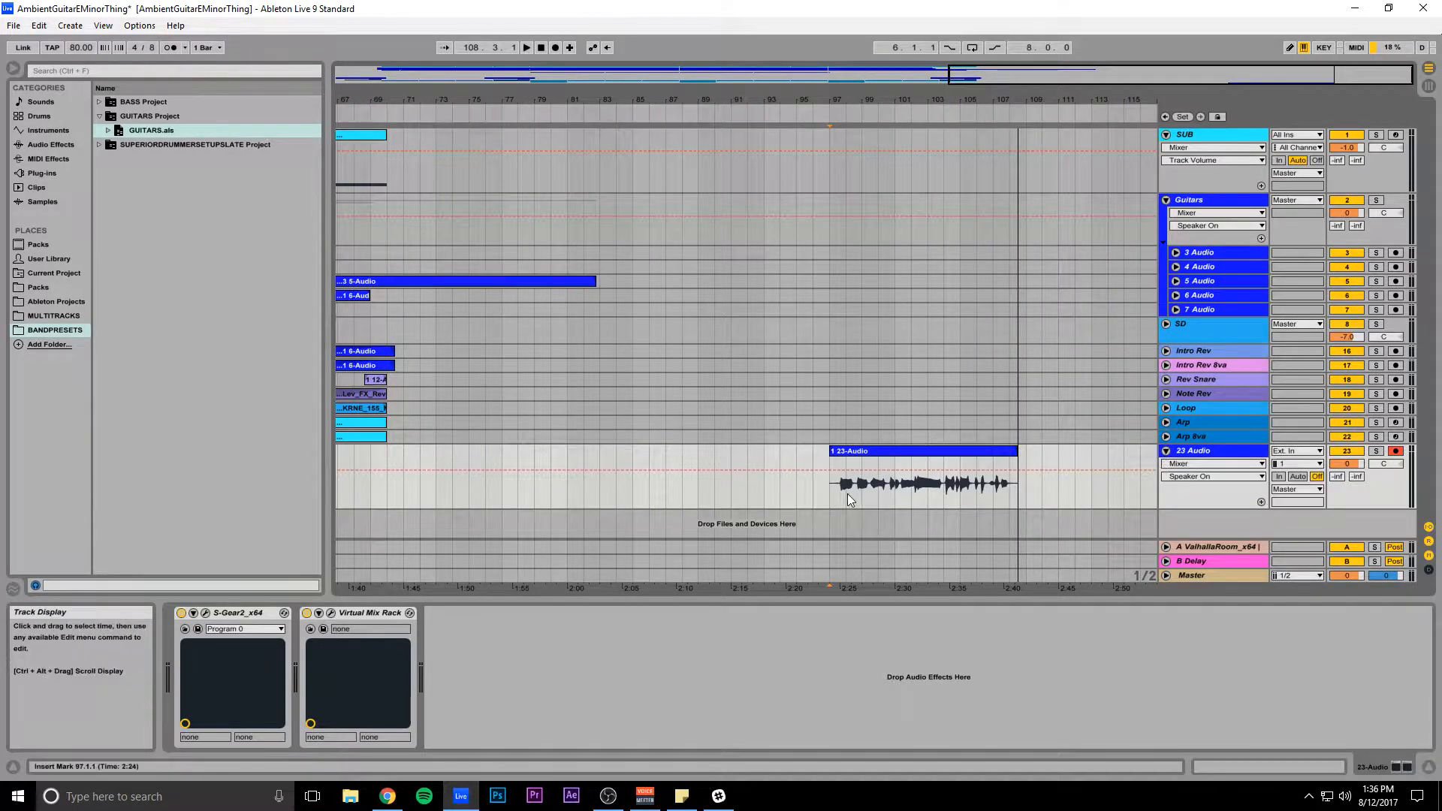
key(space)
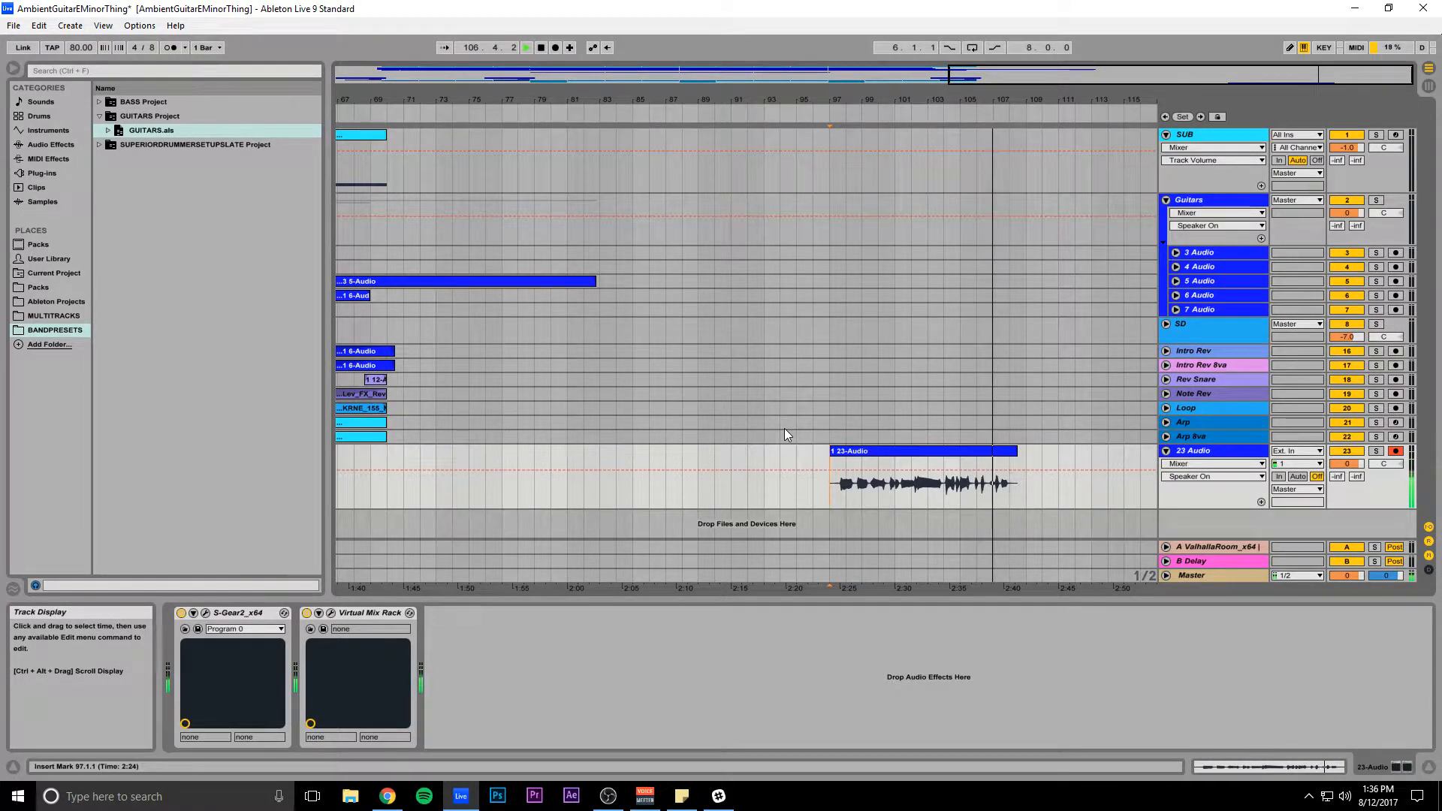
key(space)
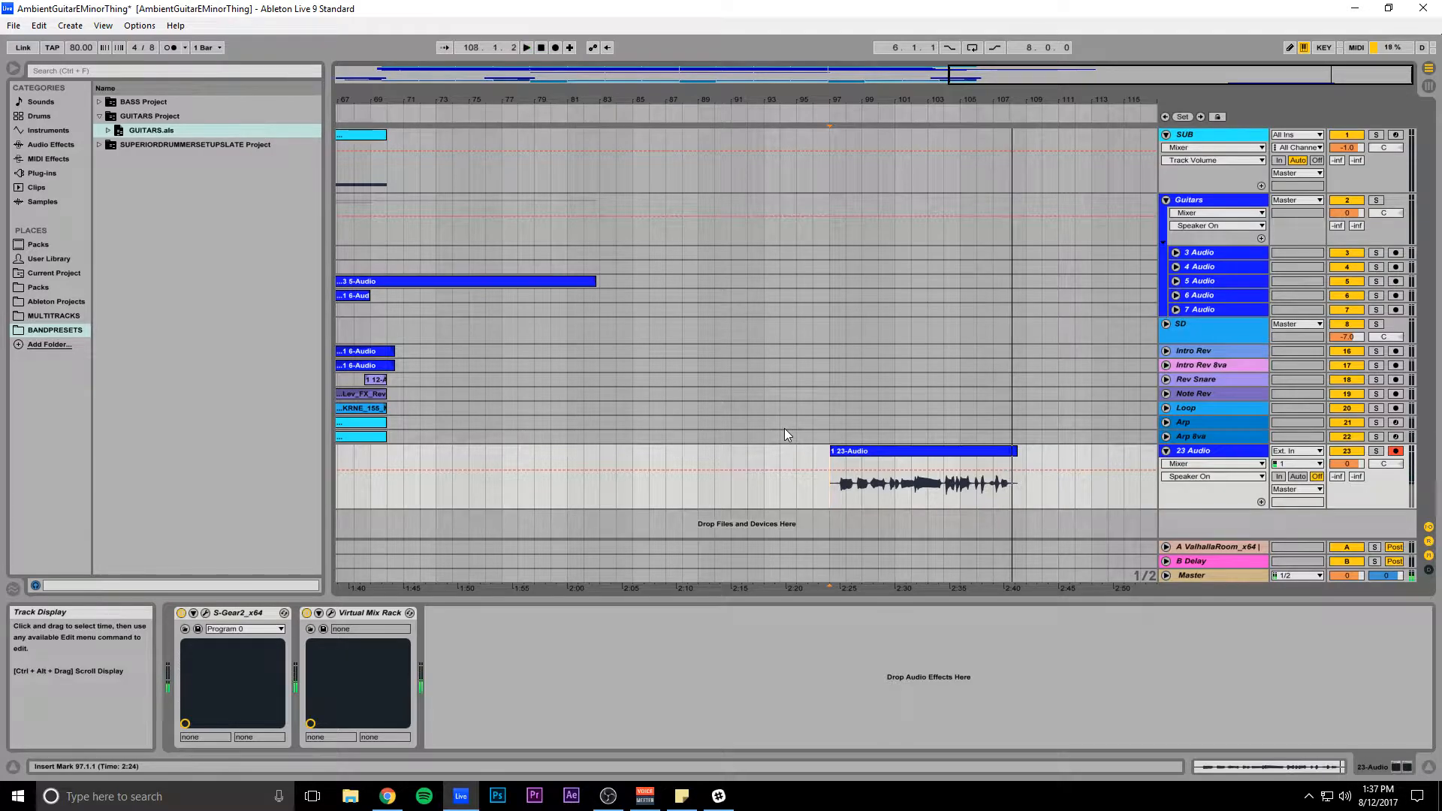
Step: Look over the whole arrangement and place the insert marker at bar 97 on the 23 Audio track
drag(987, 76, 987, 37)
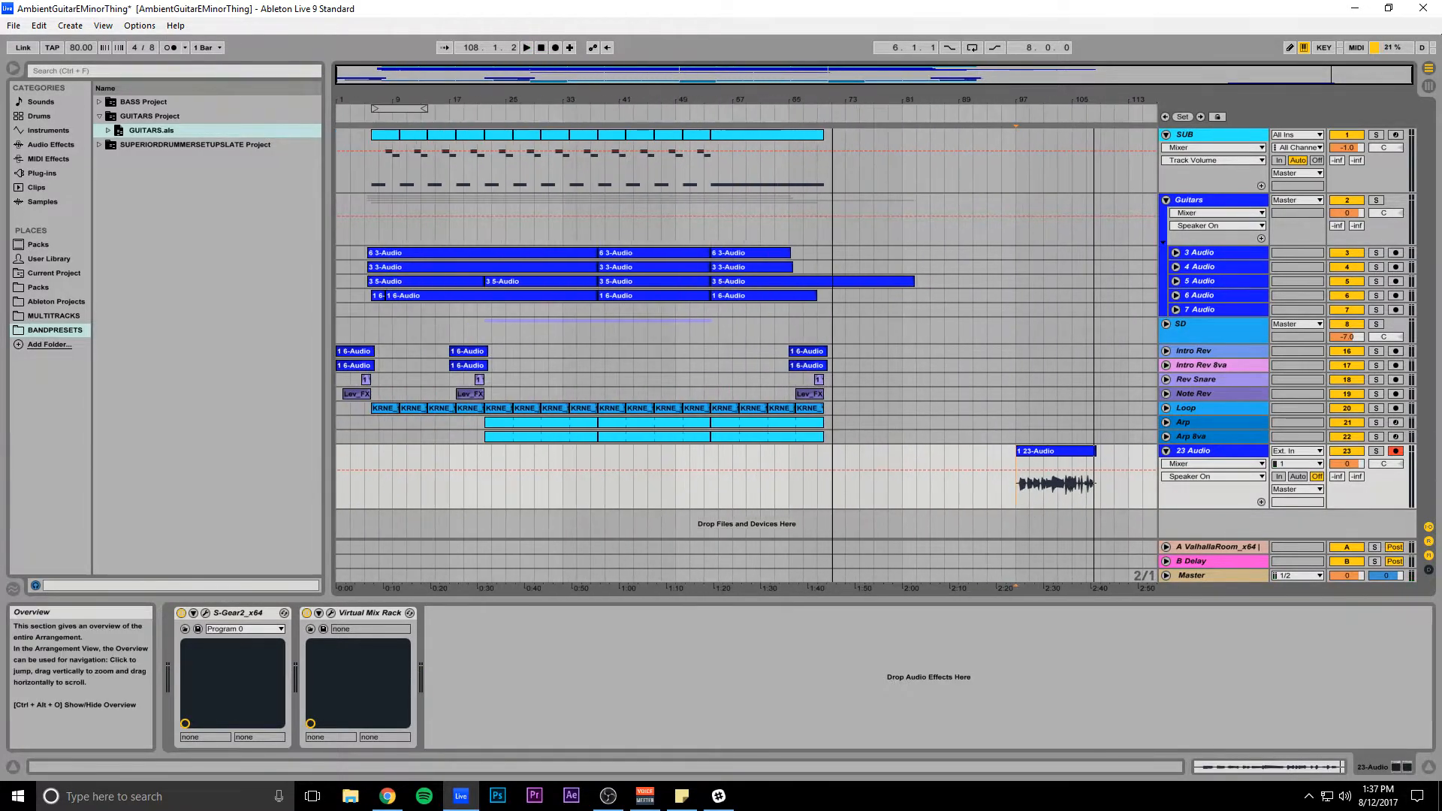
click(1039, 450)
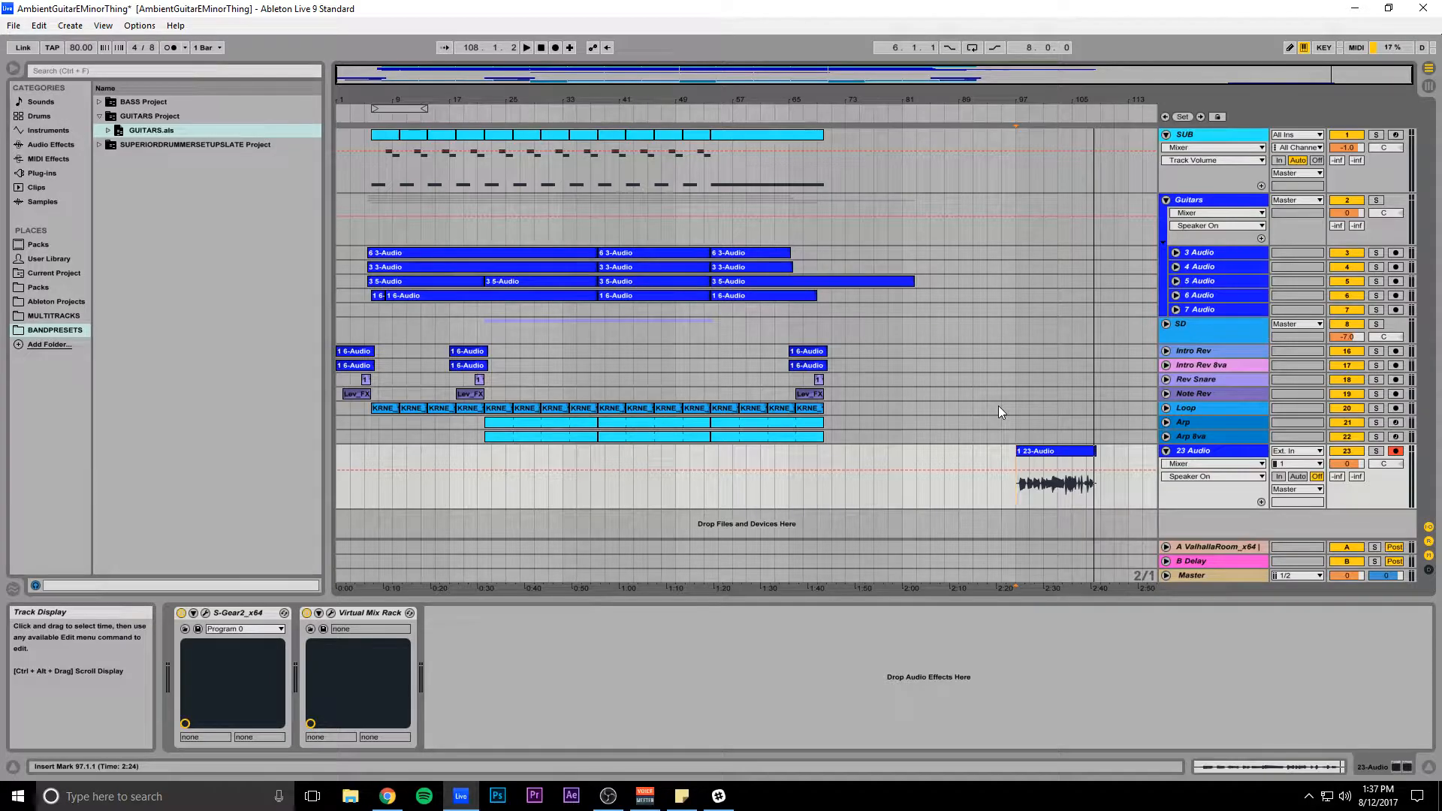
drag(902, 428, 281, 120)
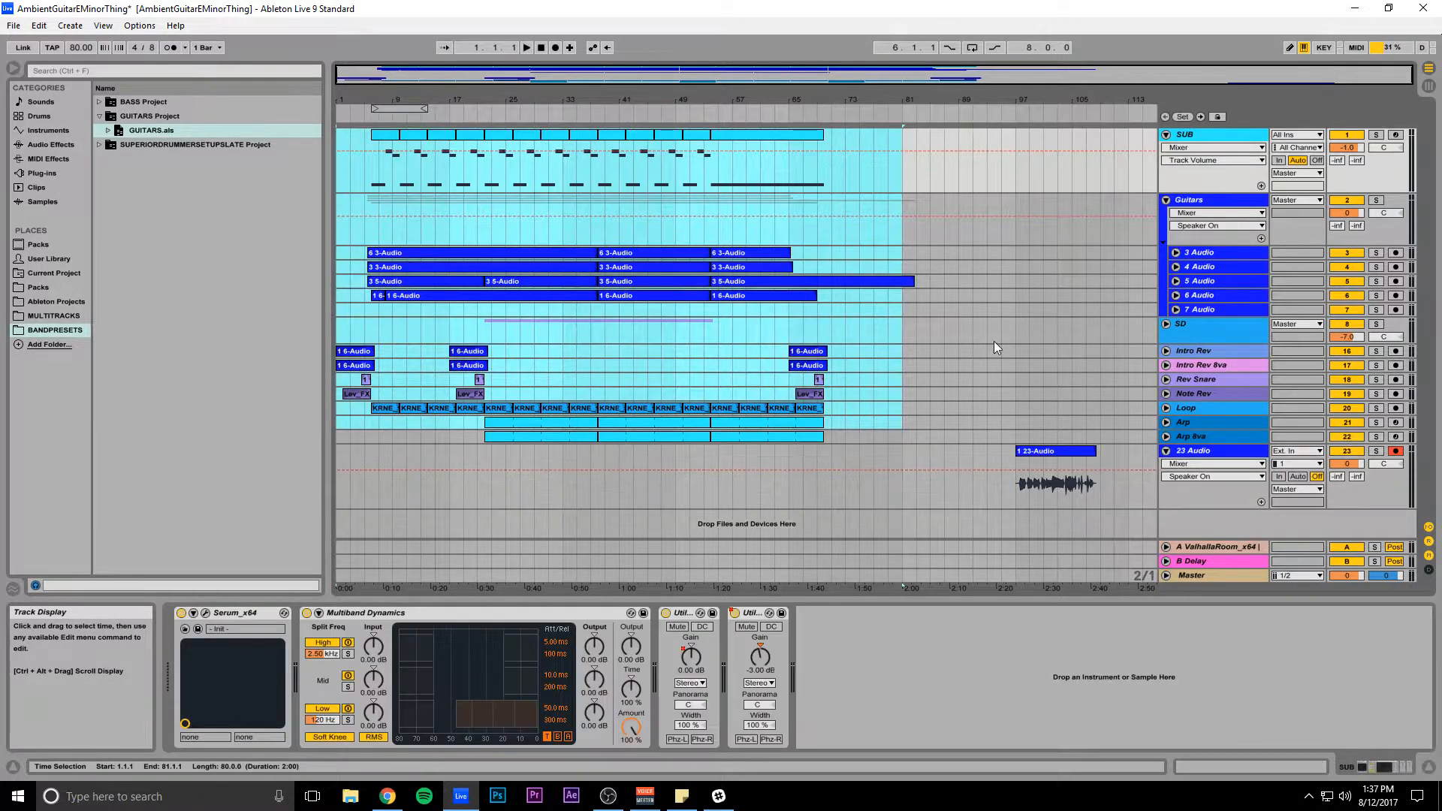
click(996, 365)
click(1010, 464)
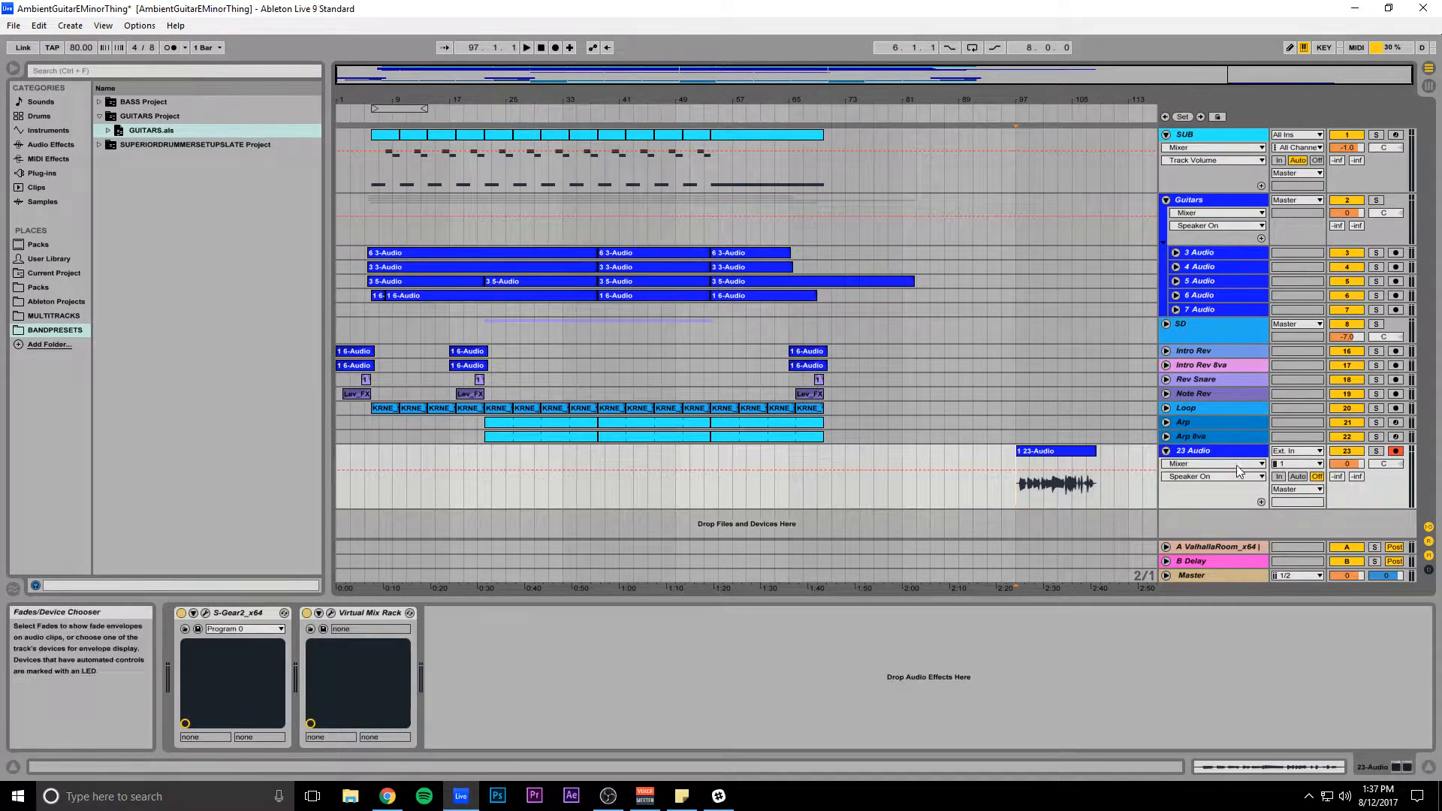
Step: Open the S-Gear2 plug-in window on the 23 Audio track and examine the Wayfarer amp's knob settings
drag(734, 100, 100, 531)
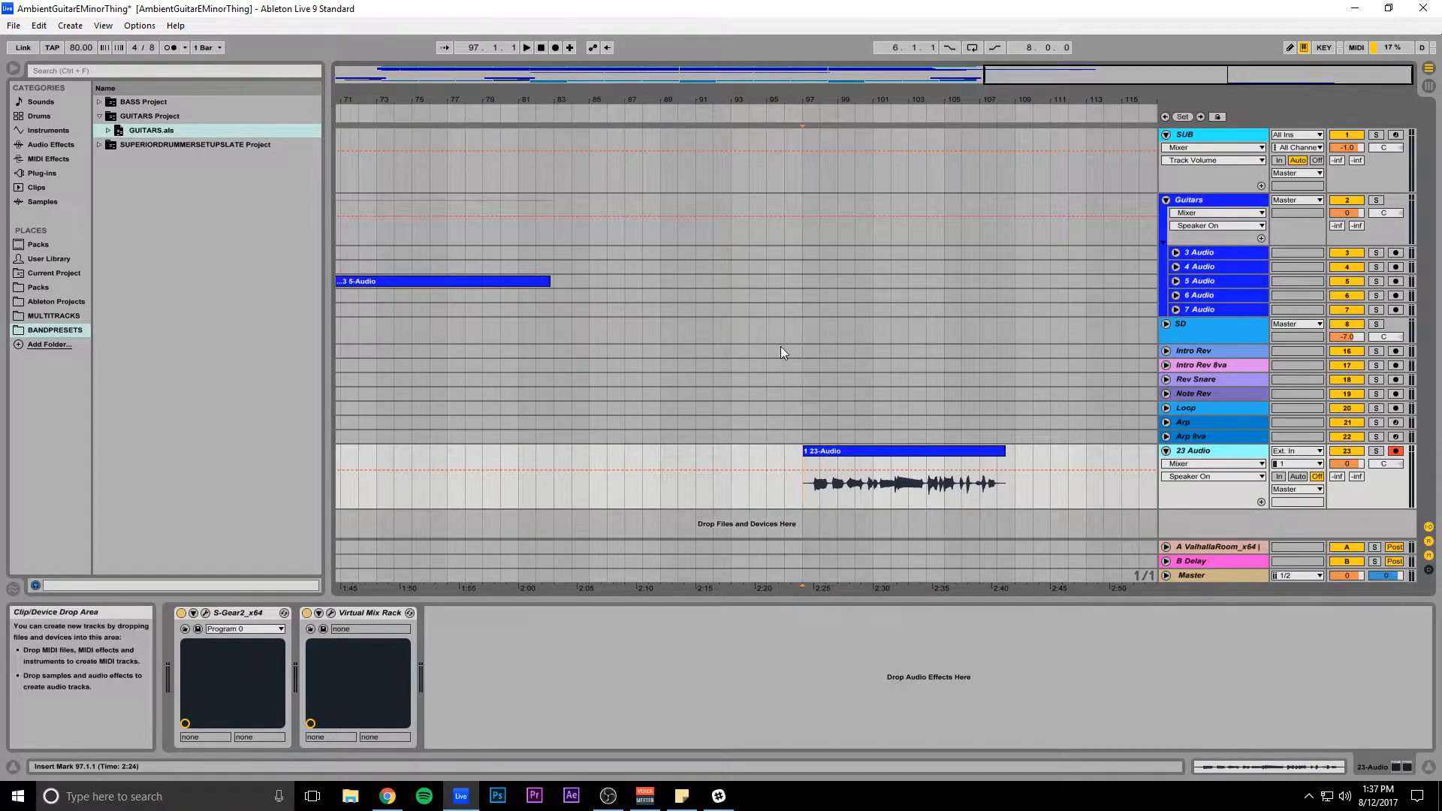
drag(1053, 75, 1127, 118)
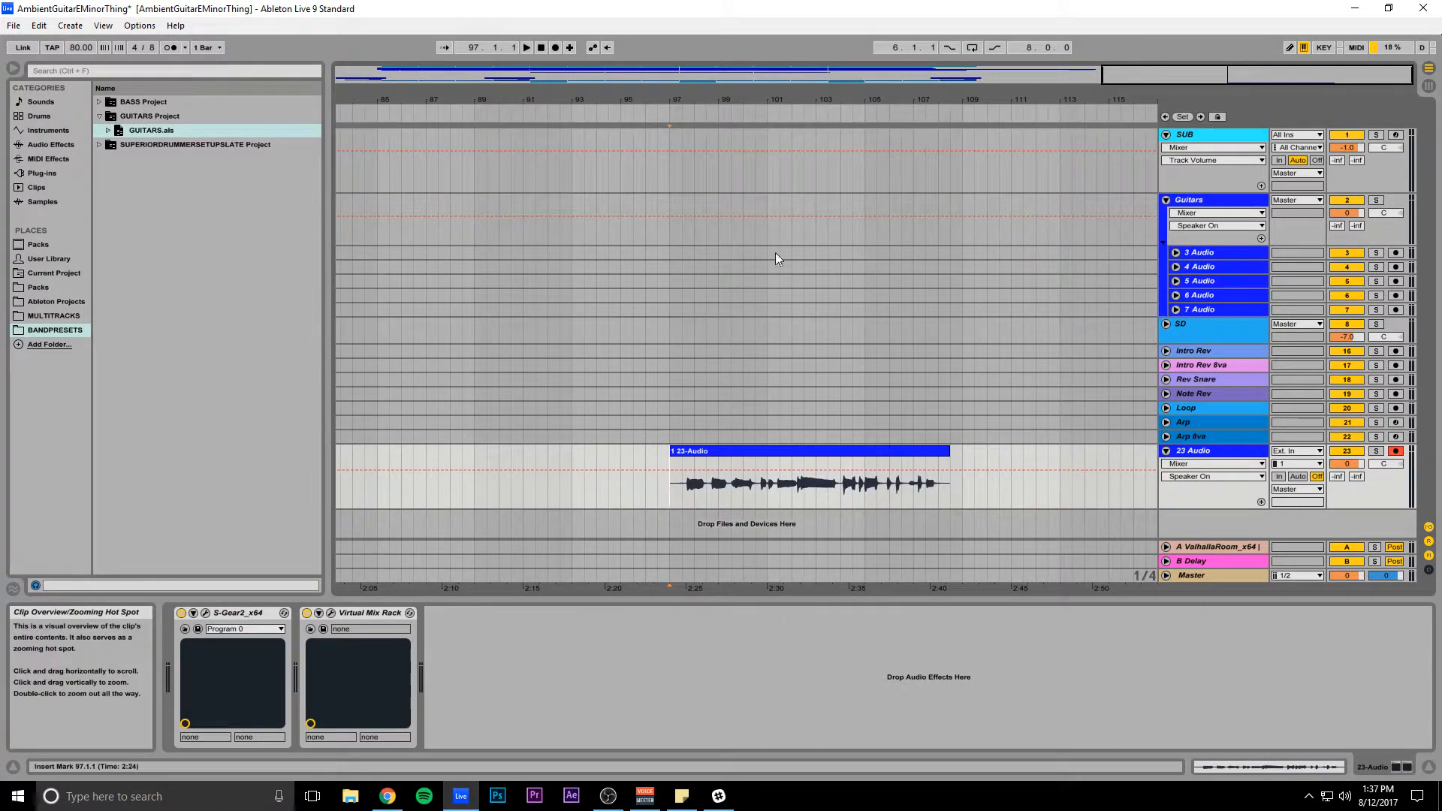
click(205, 613)
drag(532, 153, 349, 101)
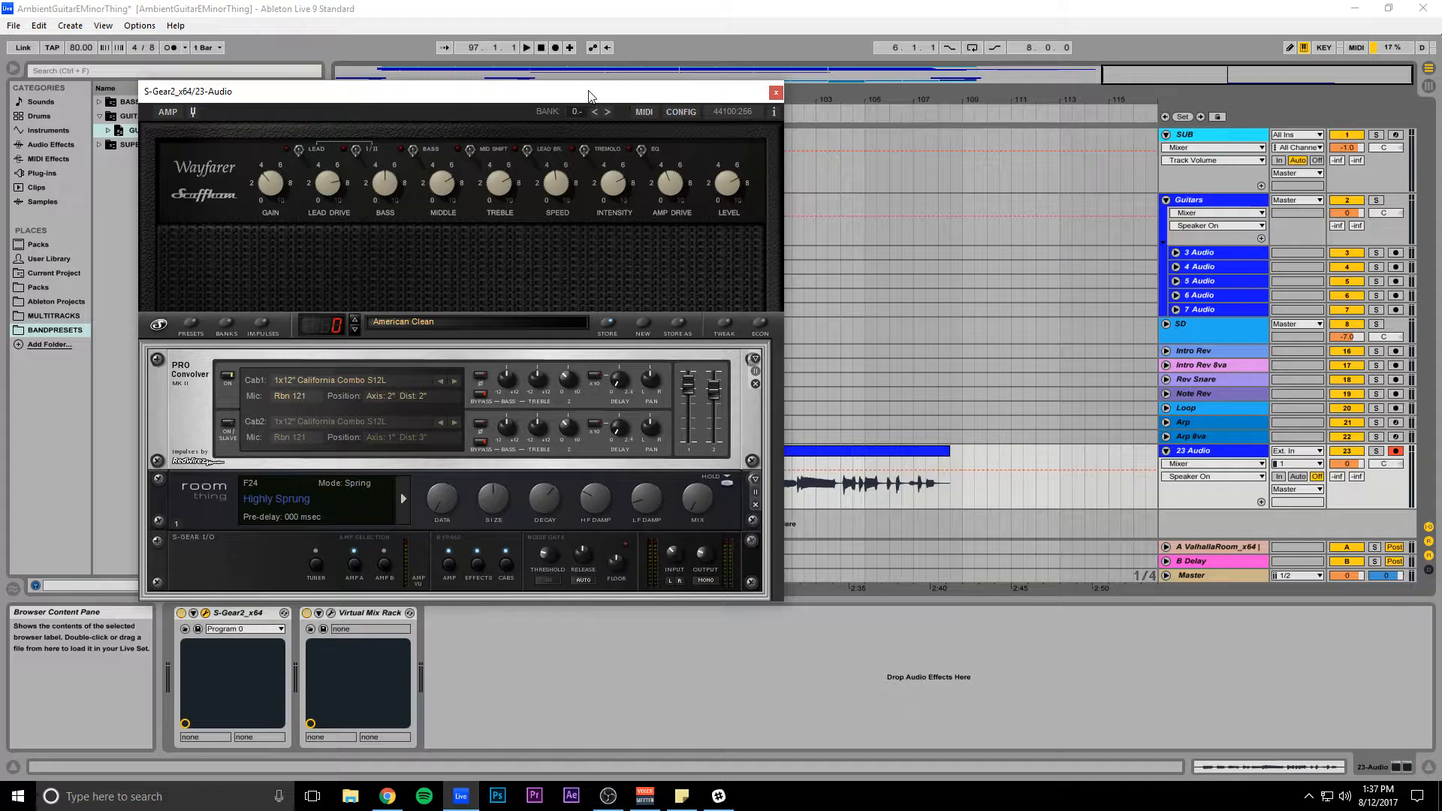
drag(593, 96, 541, 100)
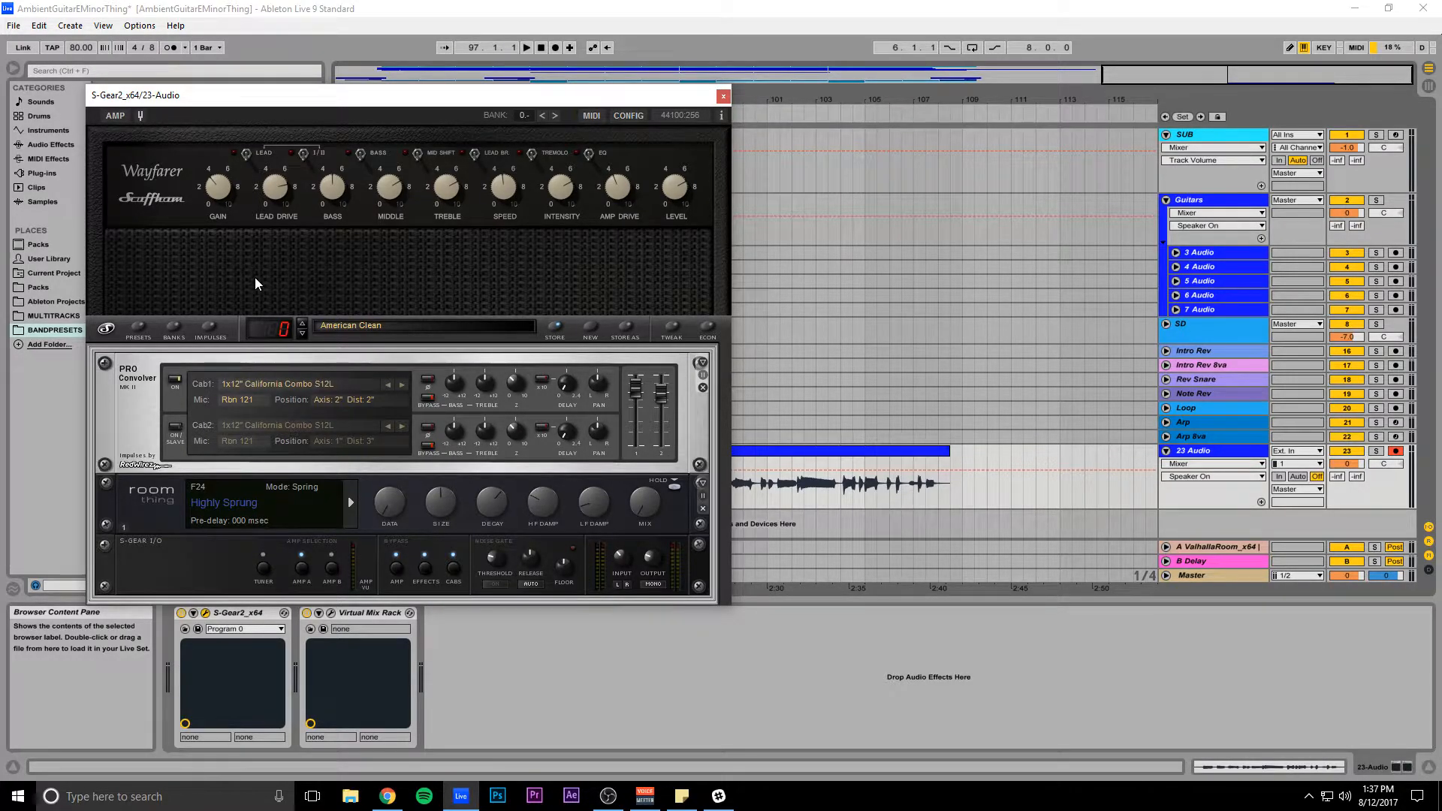
drag(394, 101, 399, 98)
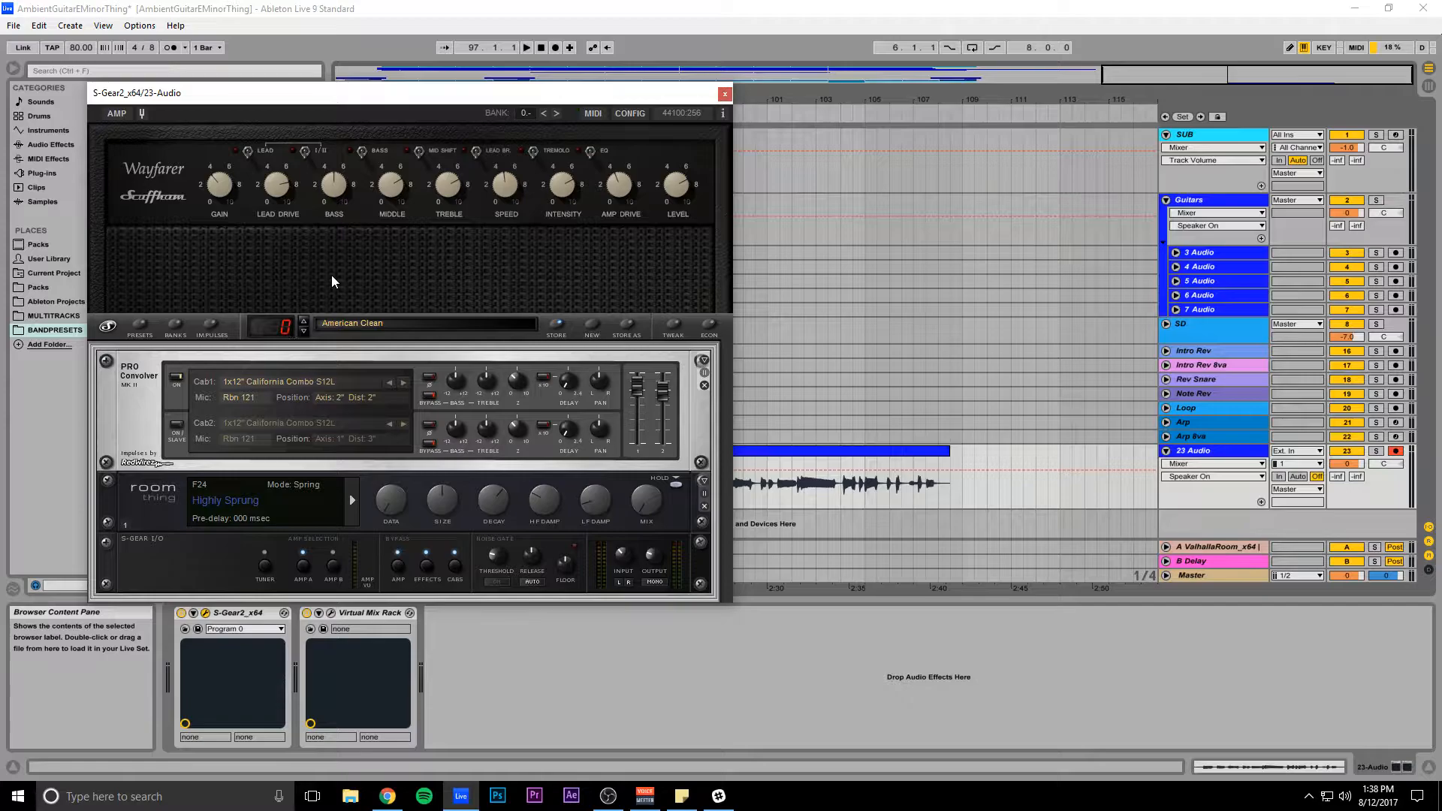
mouse_move(221, 198)
mouse_move(396, 190)
mouse_move(451, 191)
mouse_move(563, 189)
mouse_move(627, 199)
Step: Toggle S-Gear2's noise gate on and back off, and close the plug-in window
click(496, 586)
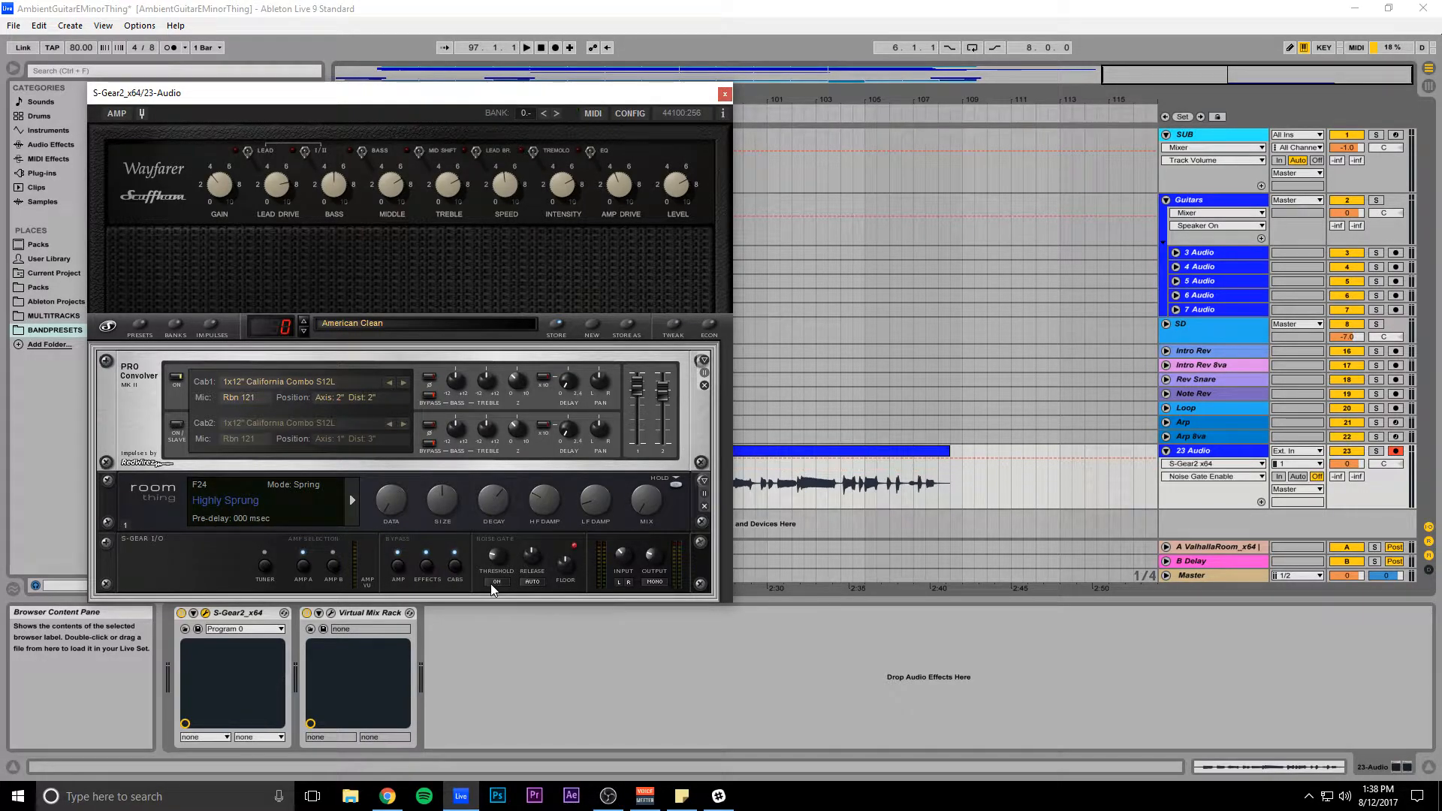
click(496, 585)
click(496, 585)
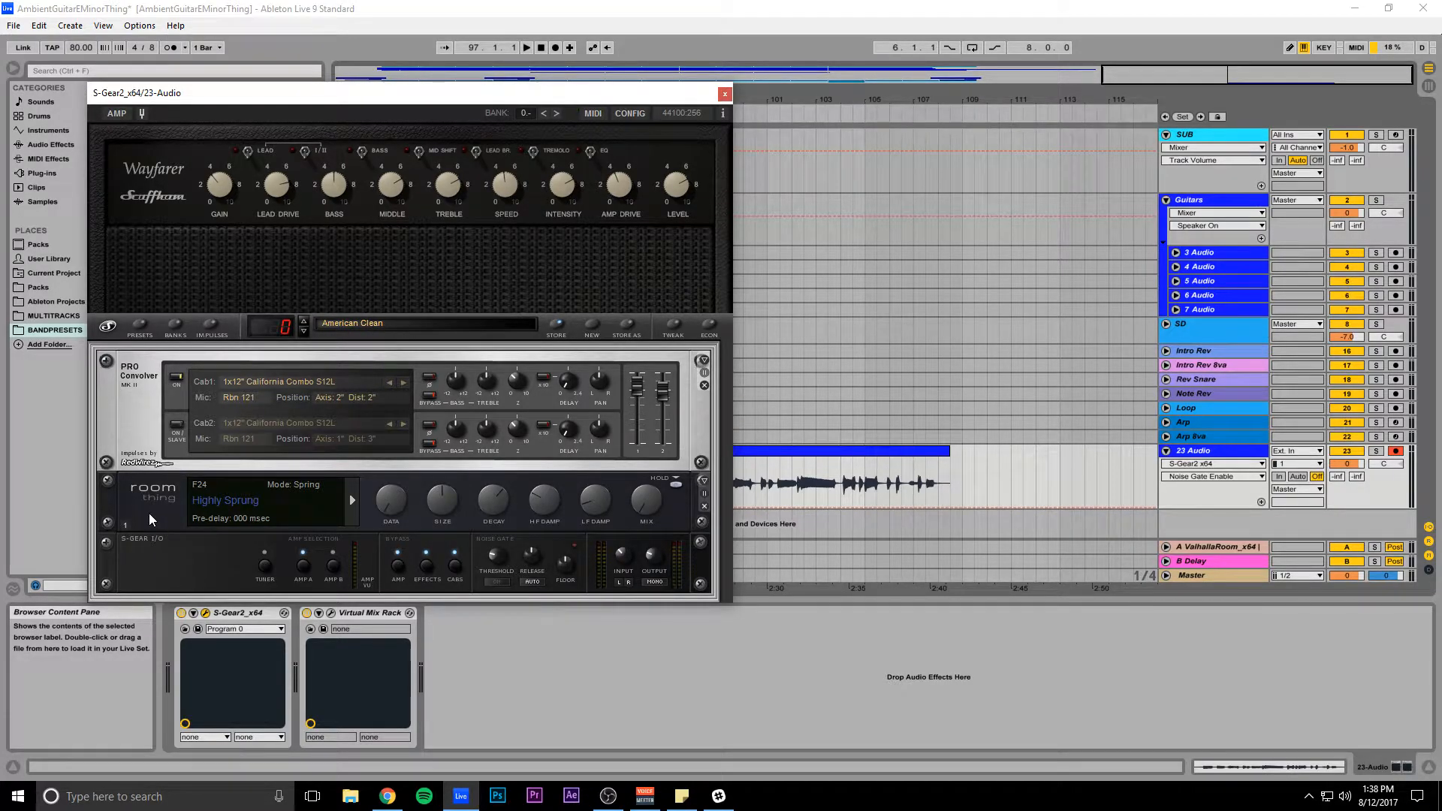
drag(270, 97, 308, 119)
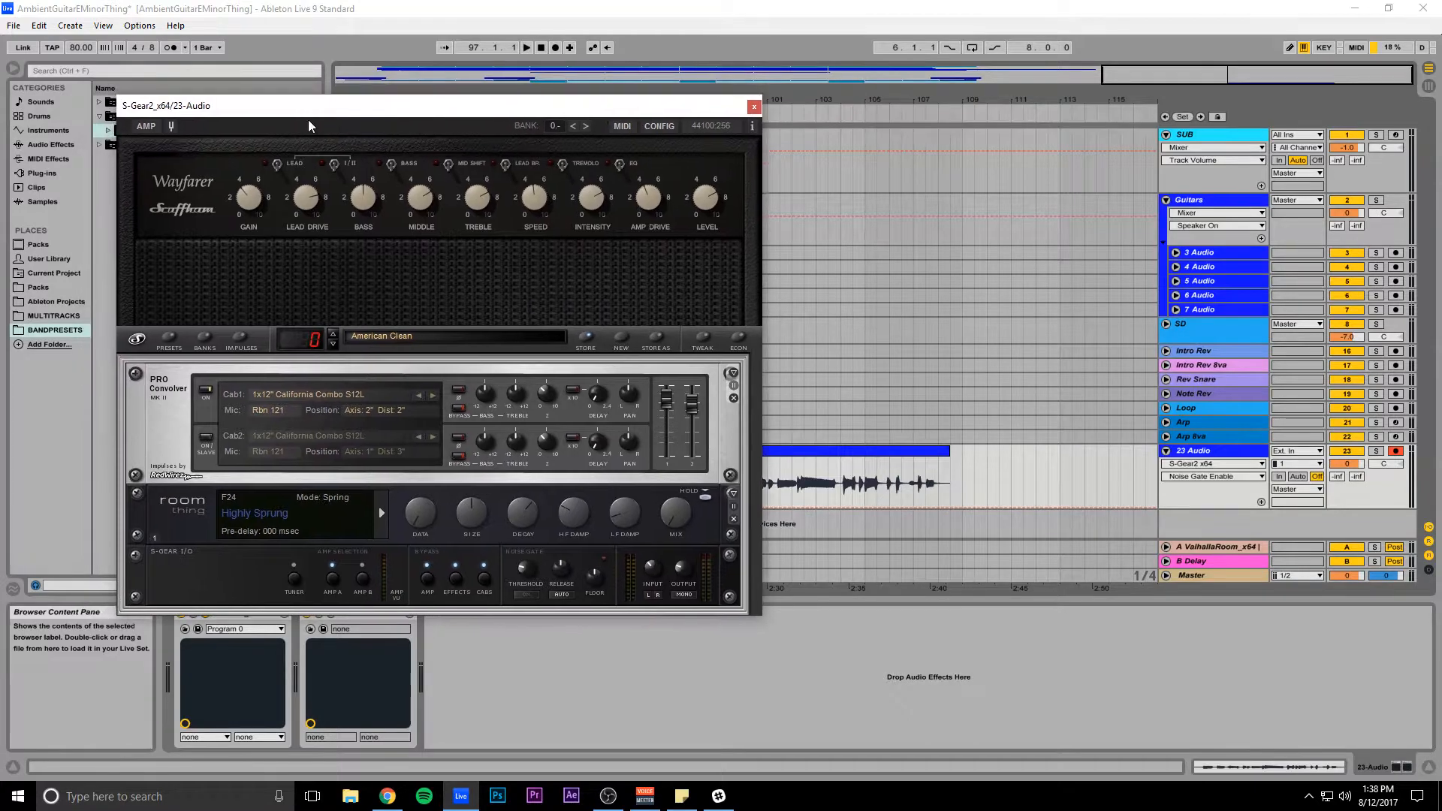
click(753, 106)
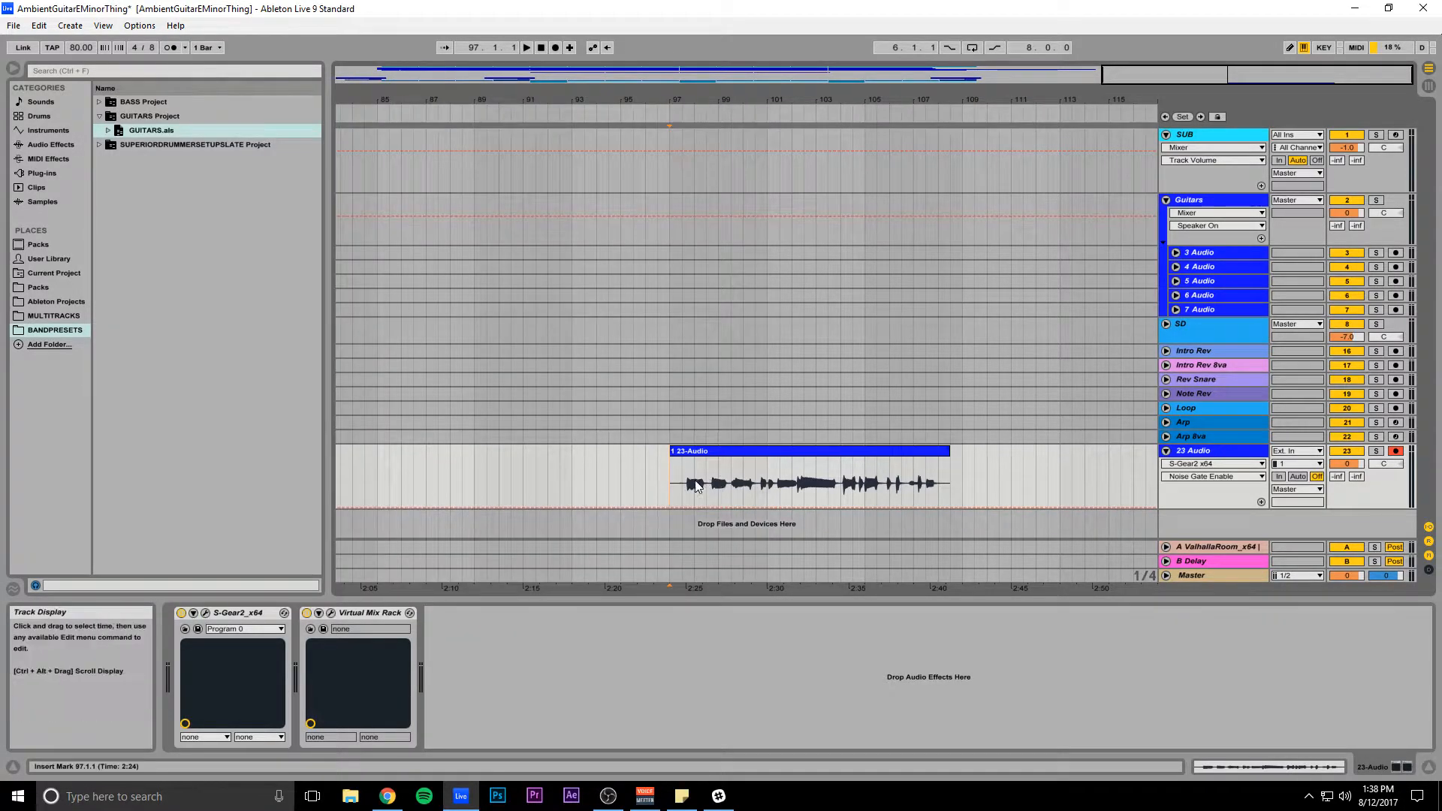
Step: Bypass both Virtual Mix Rack and S-Gear2 and play the dry guitar clip from 97.3.1
click(306, 613)
click(181, 614)
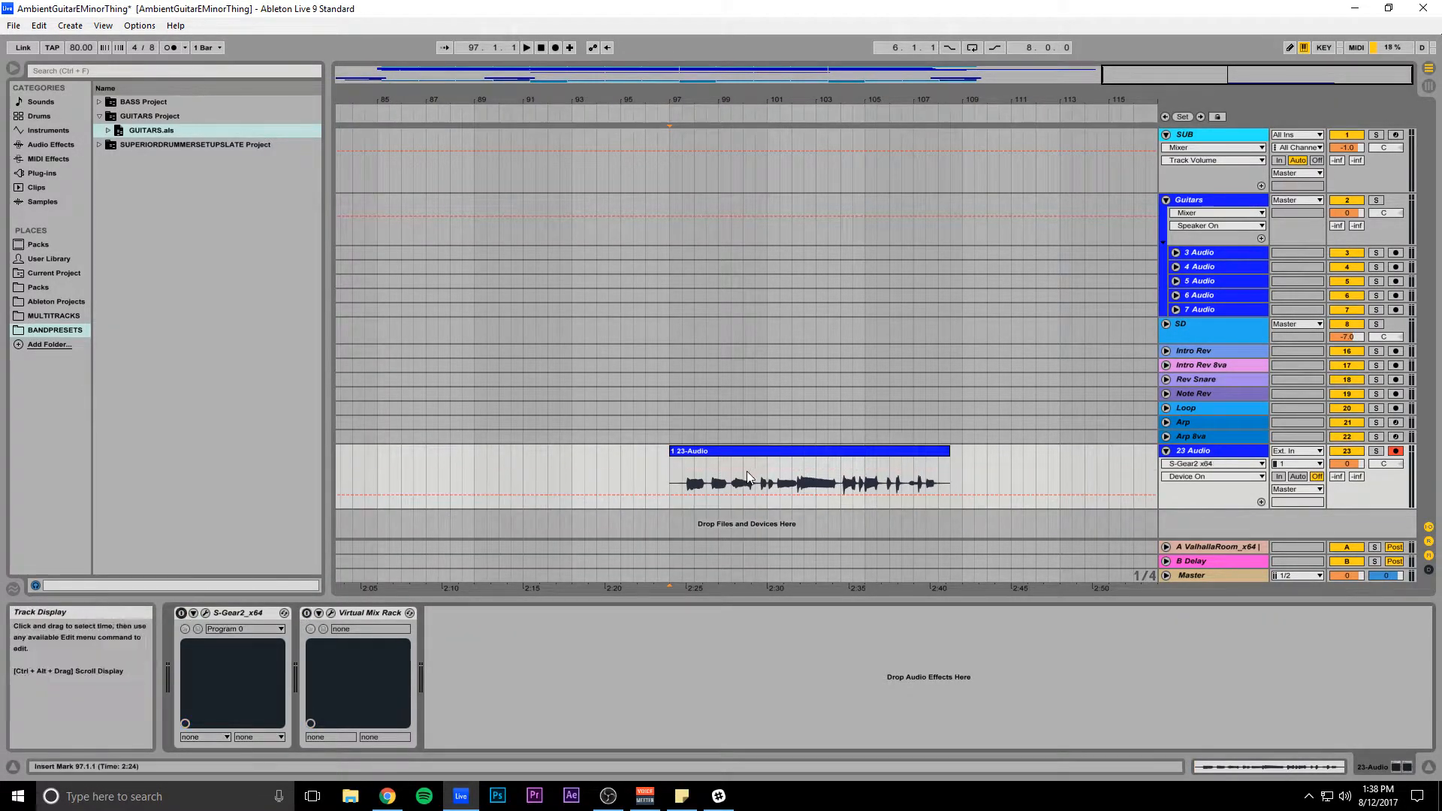
click(678, 479)
key(space)
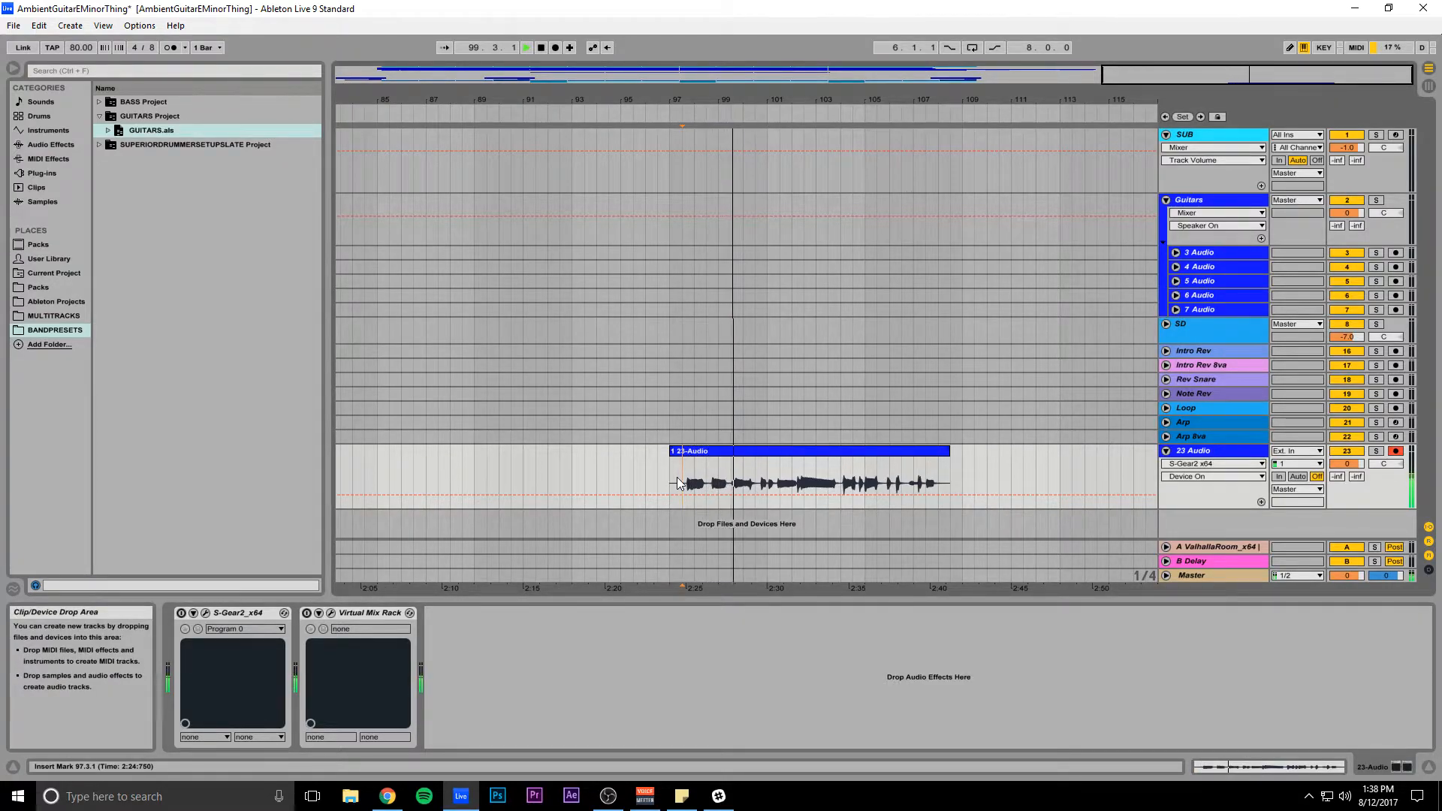
key(space)
Step: Reactivate S-Gear2 alone and play the guitar clip through the amp
click(181, 614)
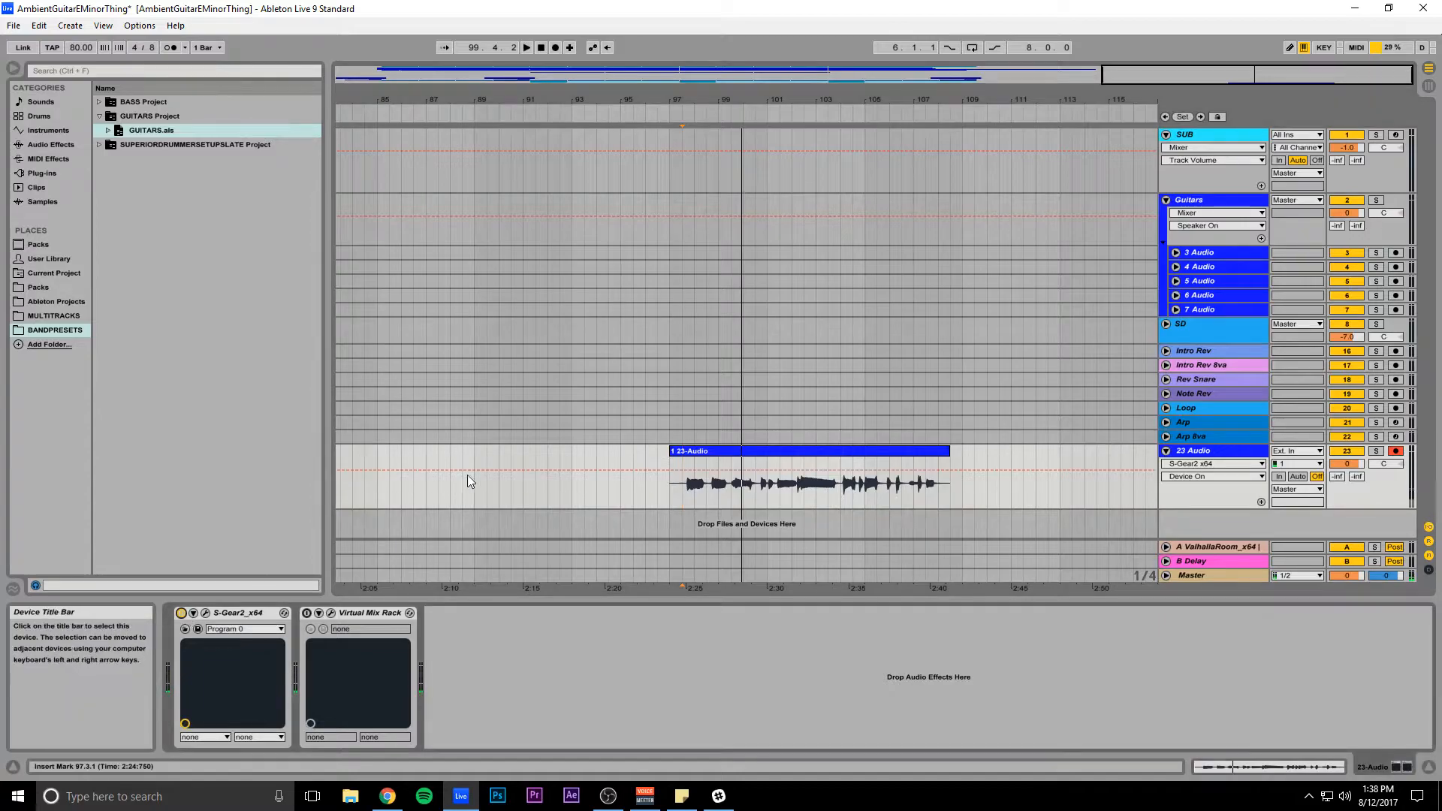
key(space)
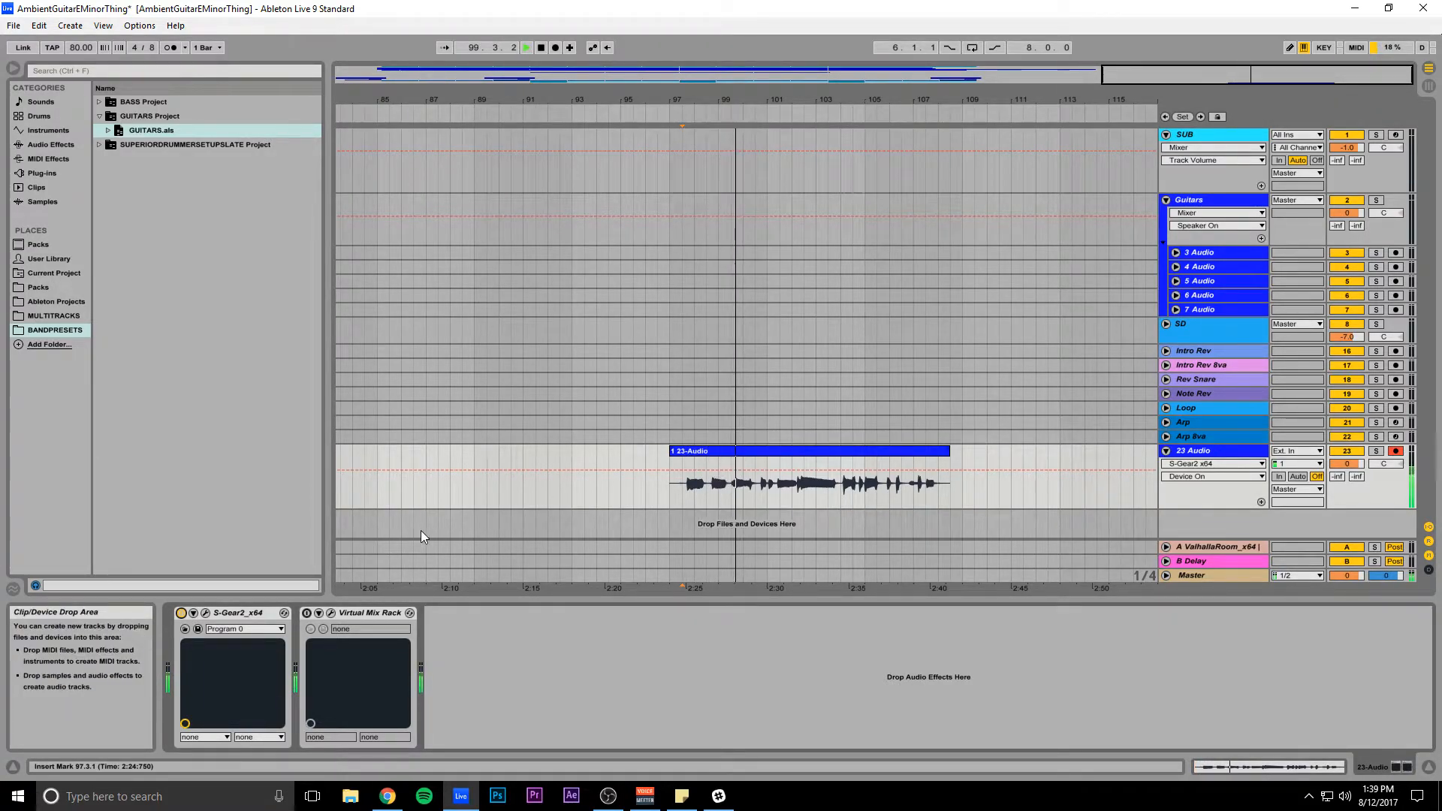
key(space)
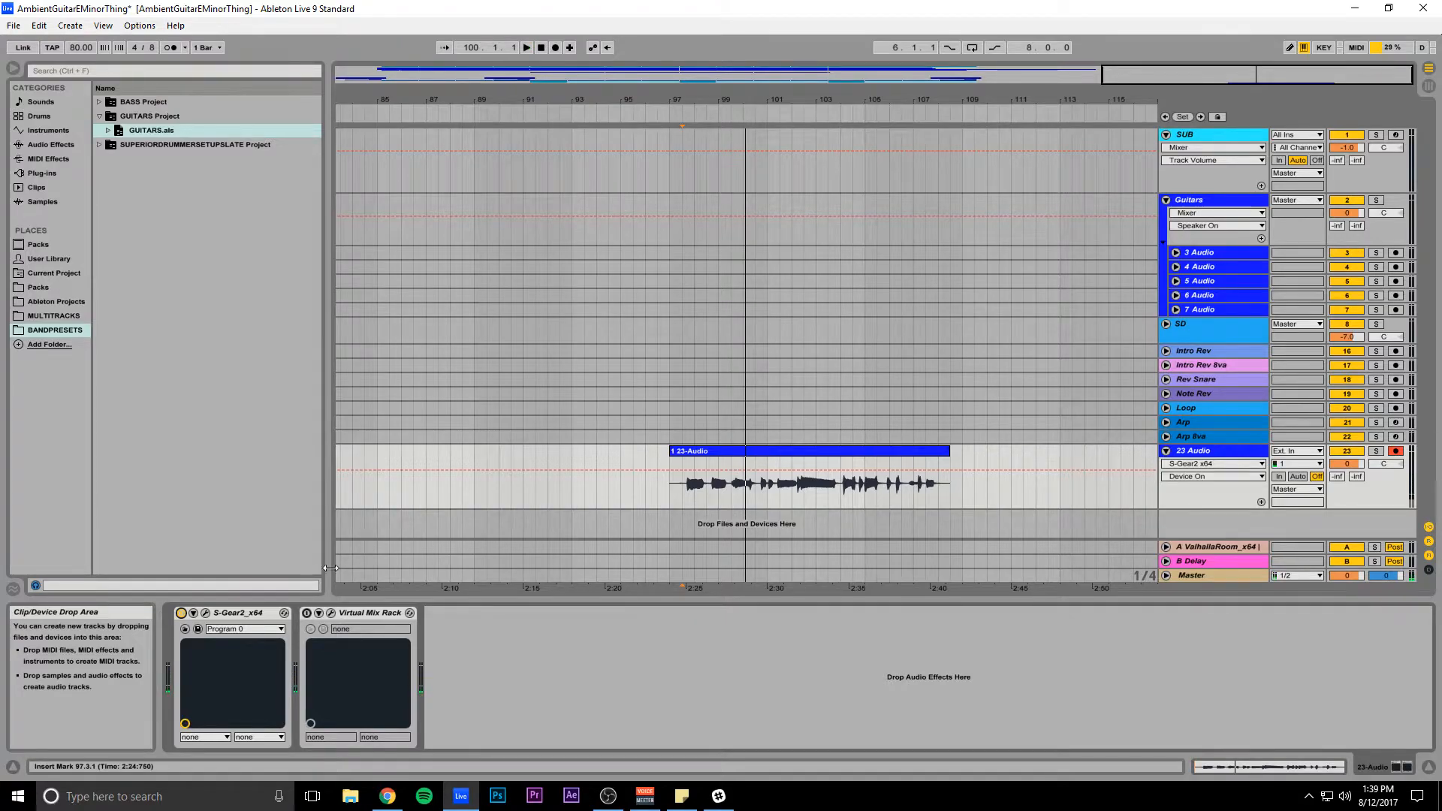
Step: Reactivate Virtual Mix Rack and open its window to examine the AirEQ Air and FG-401 compressor settings
click(307, 614)
click(330, 614)
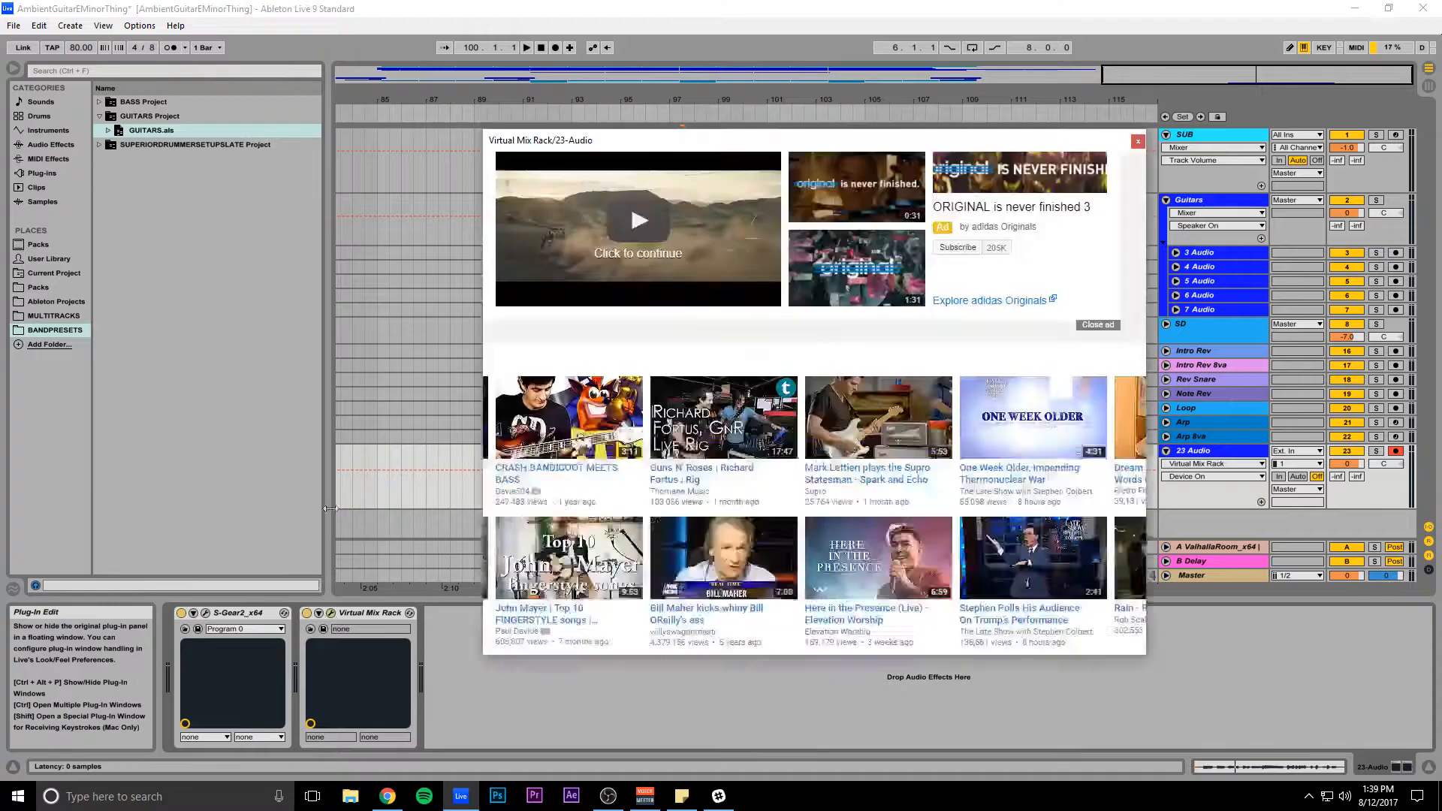
drag(789, 132, 441, 100)
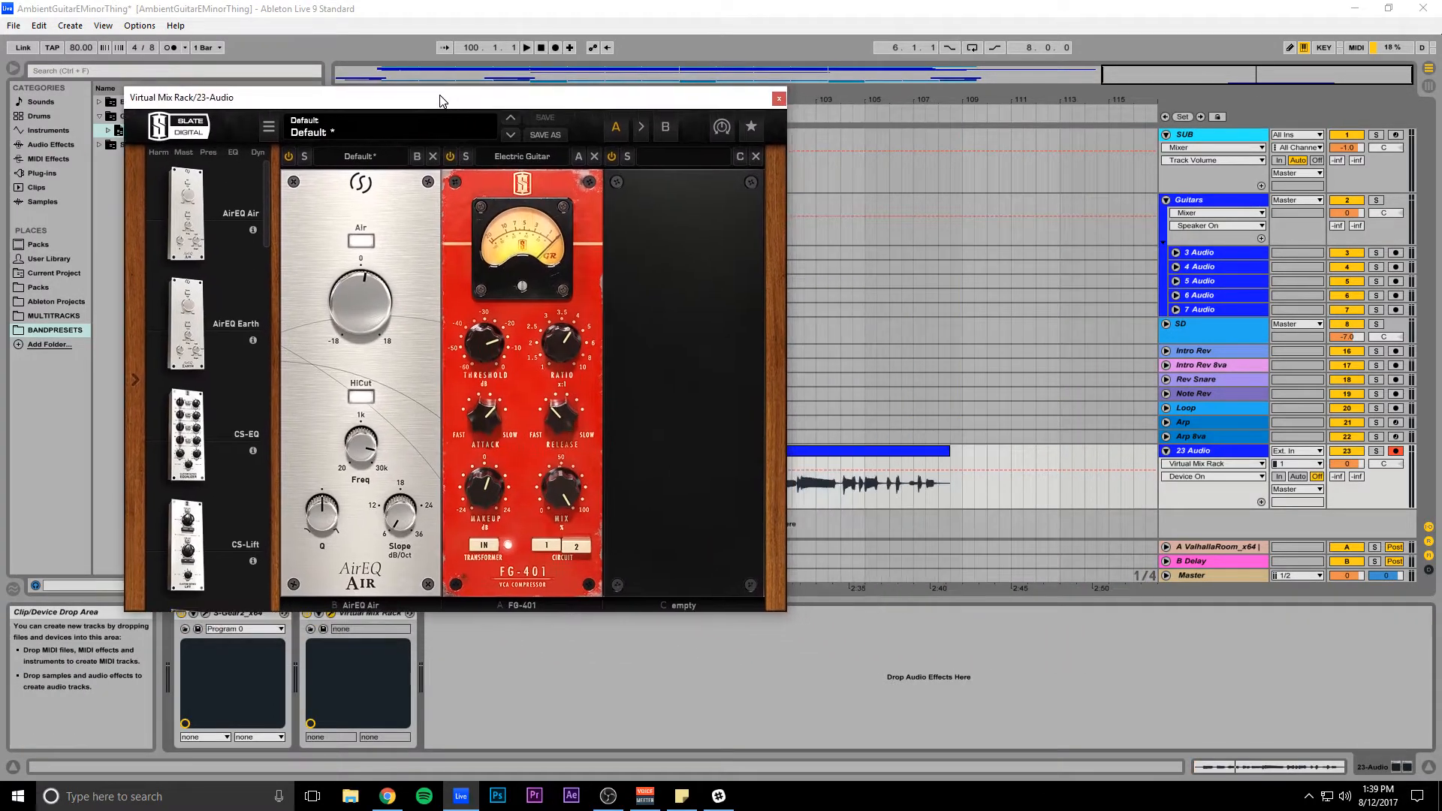
mouse_move(359, 305)
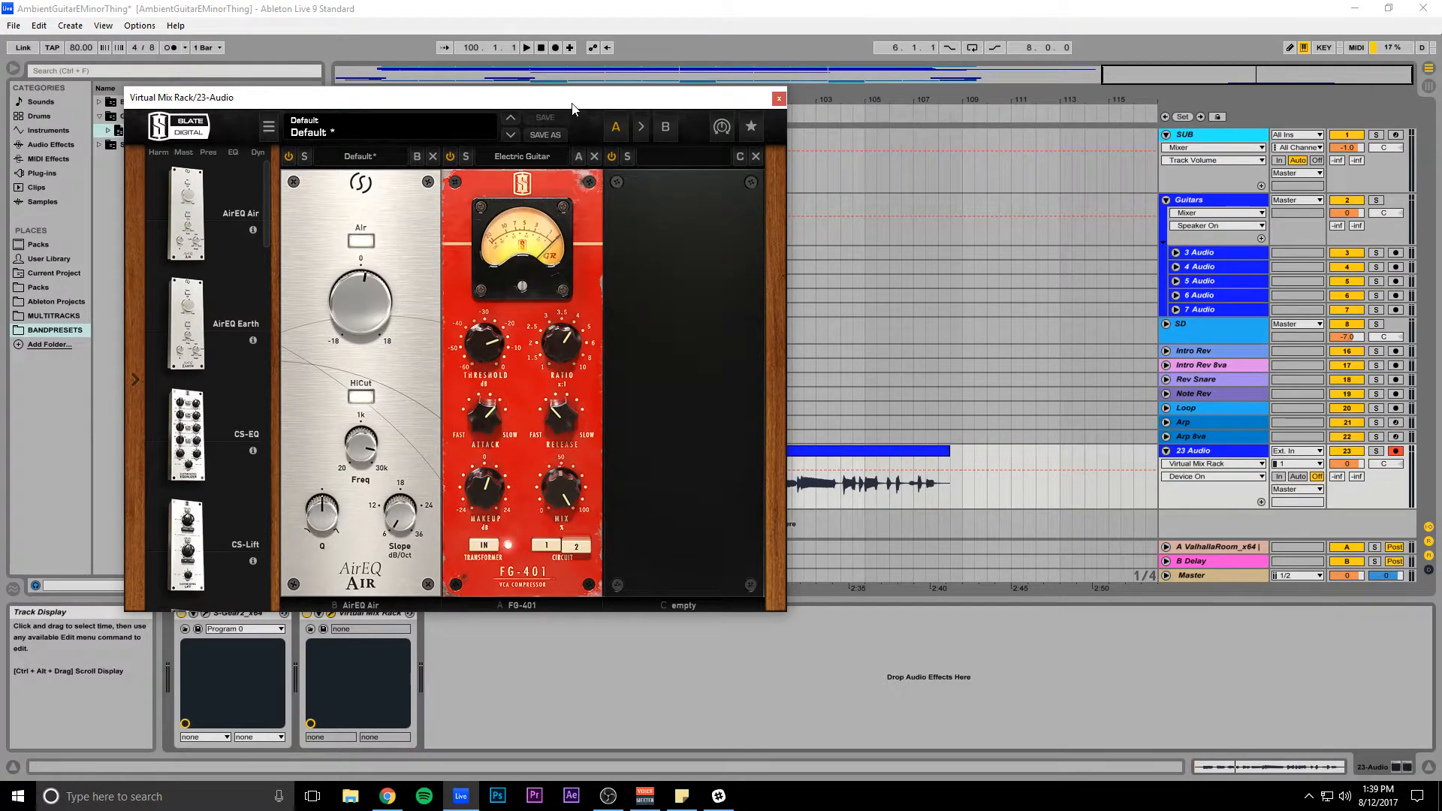
drag(574, 103, 526, 95)
drag(629, 101, 520, 104)
Step: Play the guitar clip while bypassing and re-enabling Virtual Mix Rack to compare the sound
key(space)
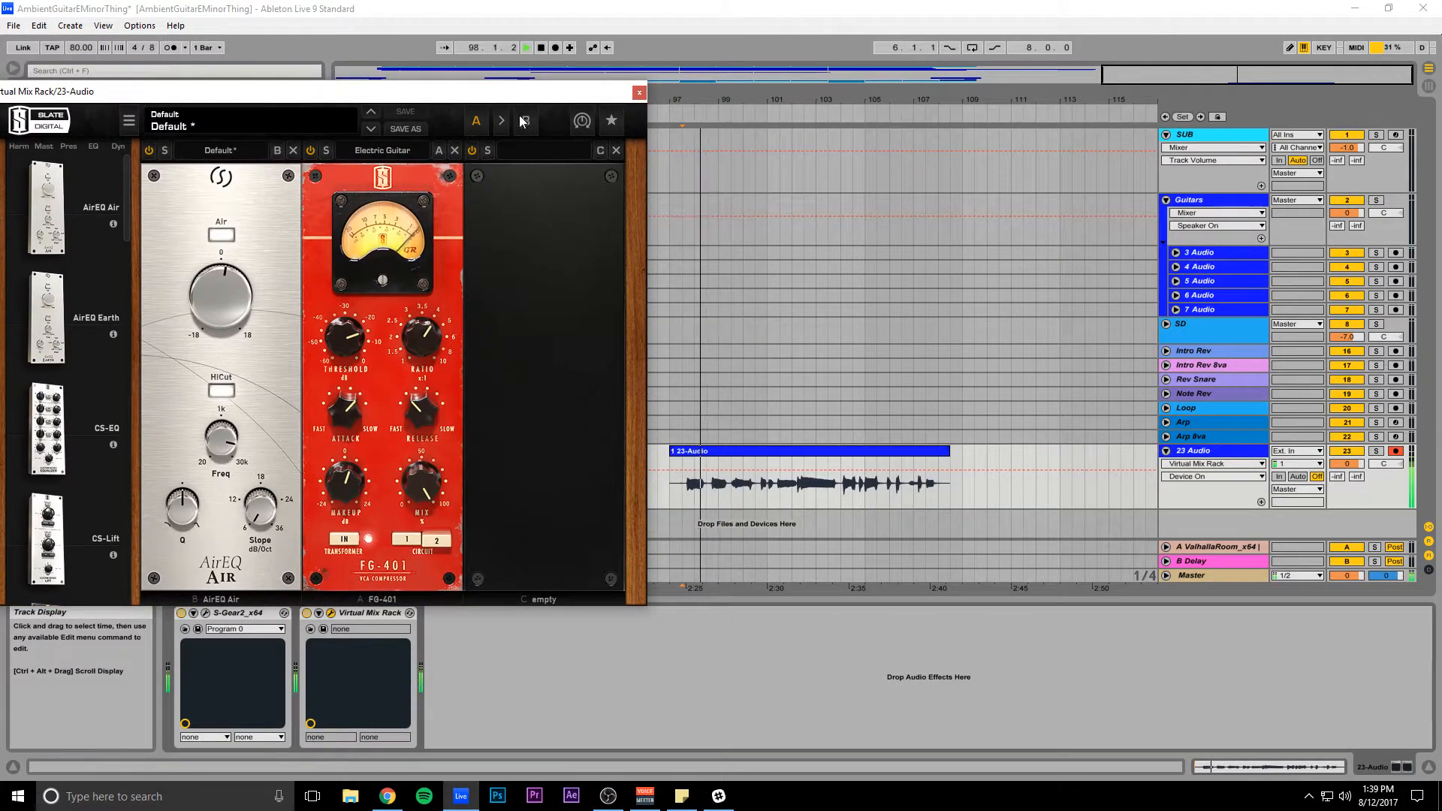
drag(327, 98, 351, 52)
click(307, 614)
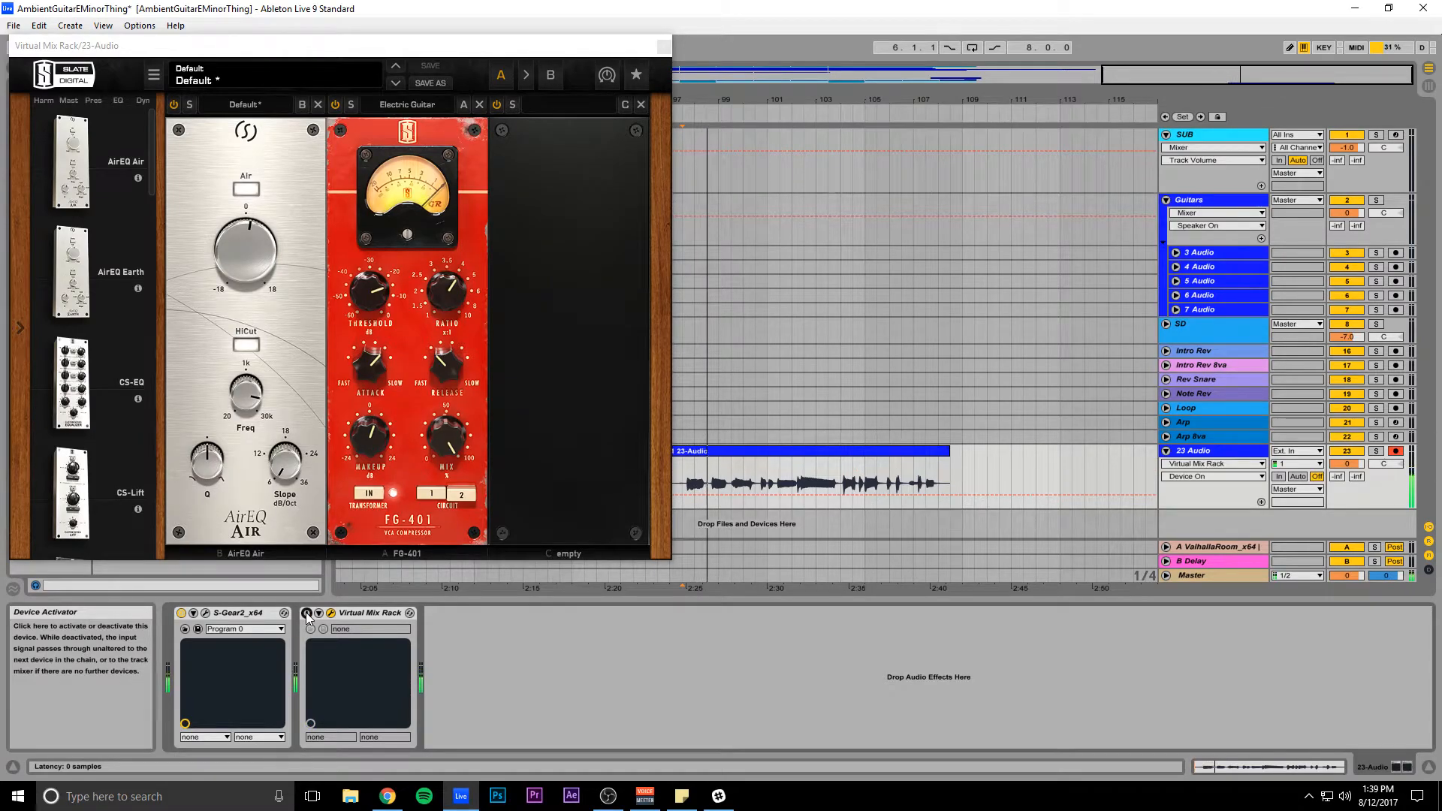
click(307, 613)
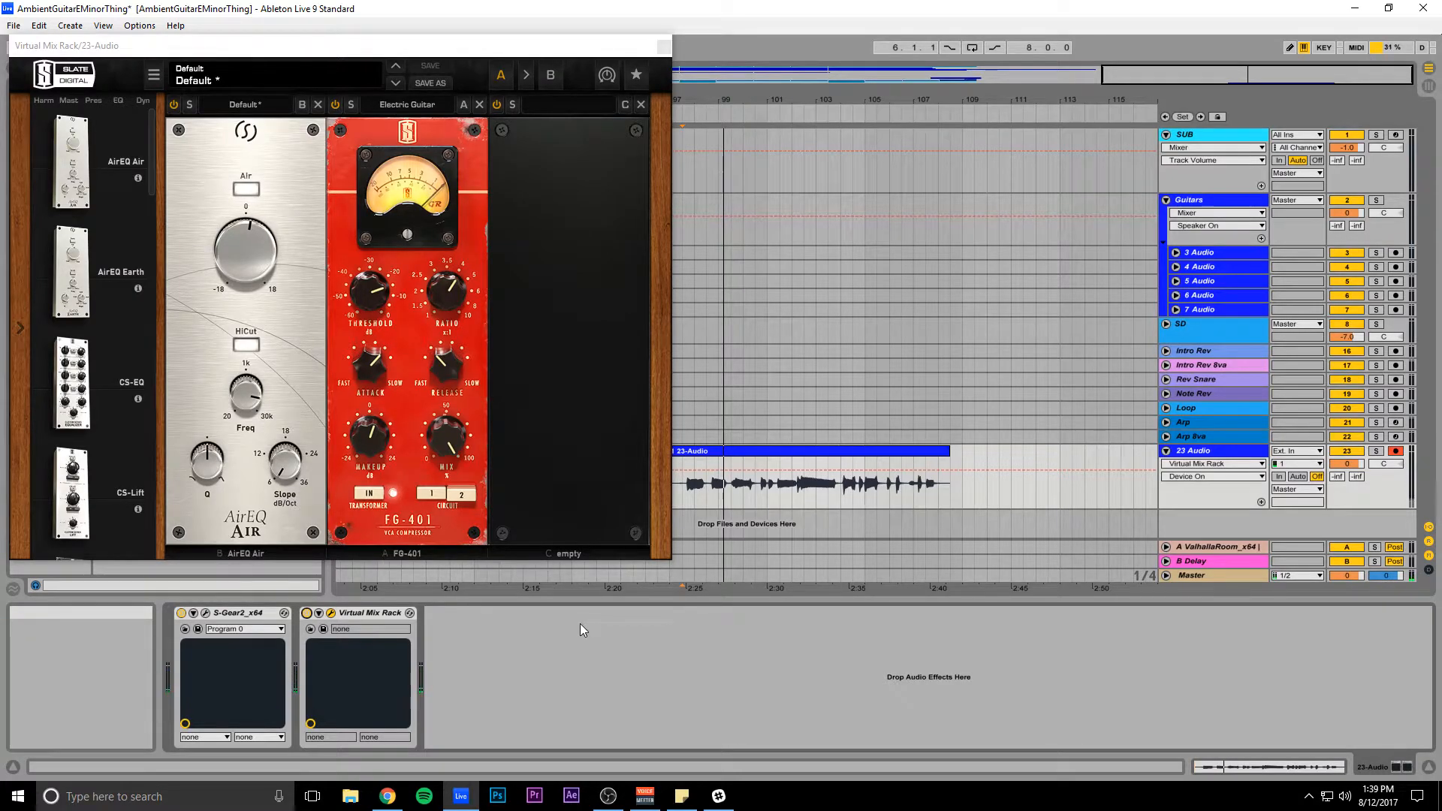
Step: Play the clip while watching the FG-401 compressor's meter, and close the Virtual Mix Rack window
drag(498, 54, 673, 77)
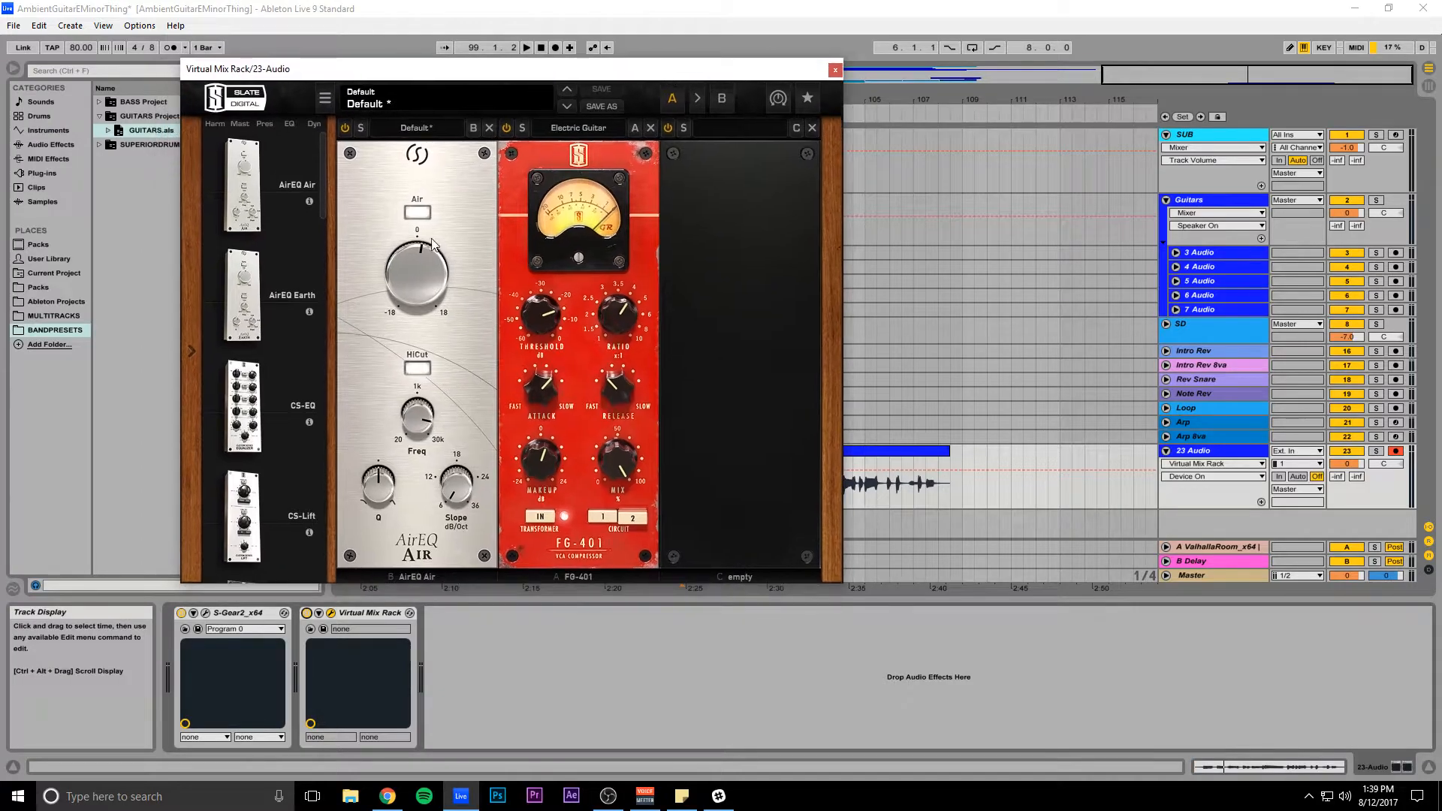
drag(482, 75, 571, 119)
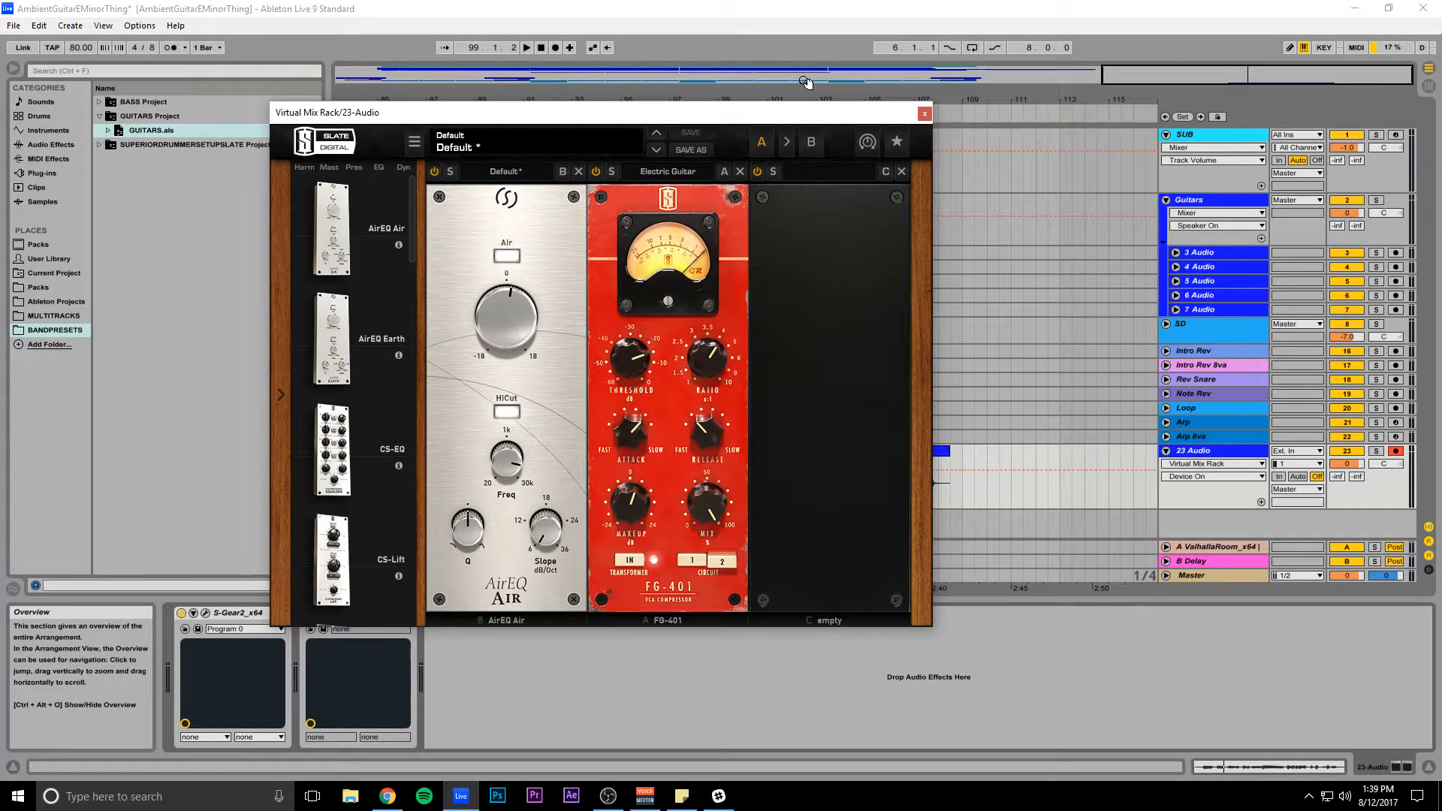
drag(689, 123, 396, 100)
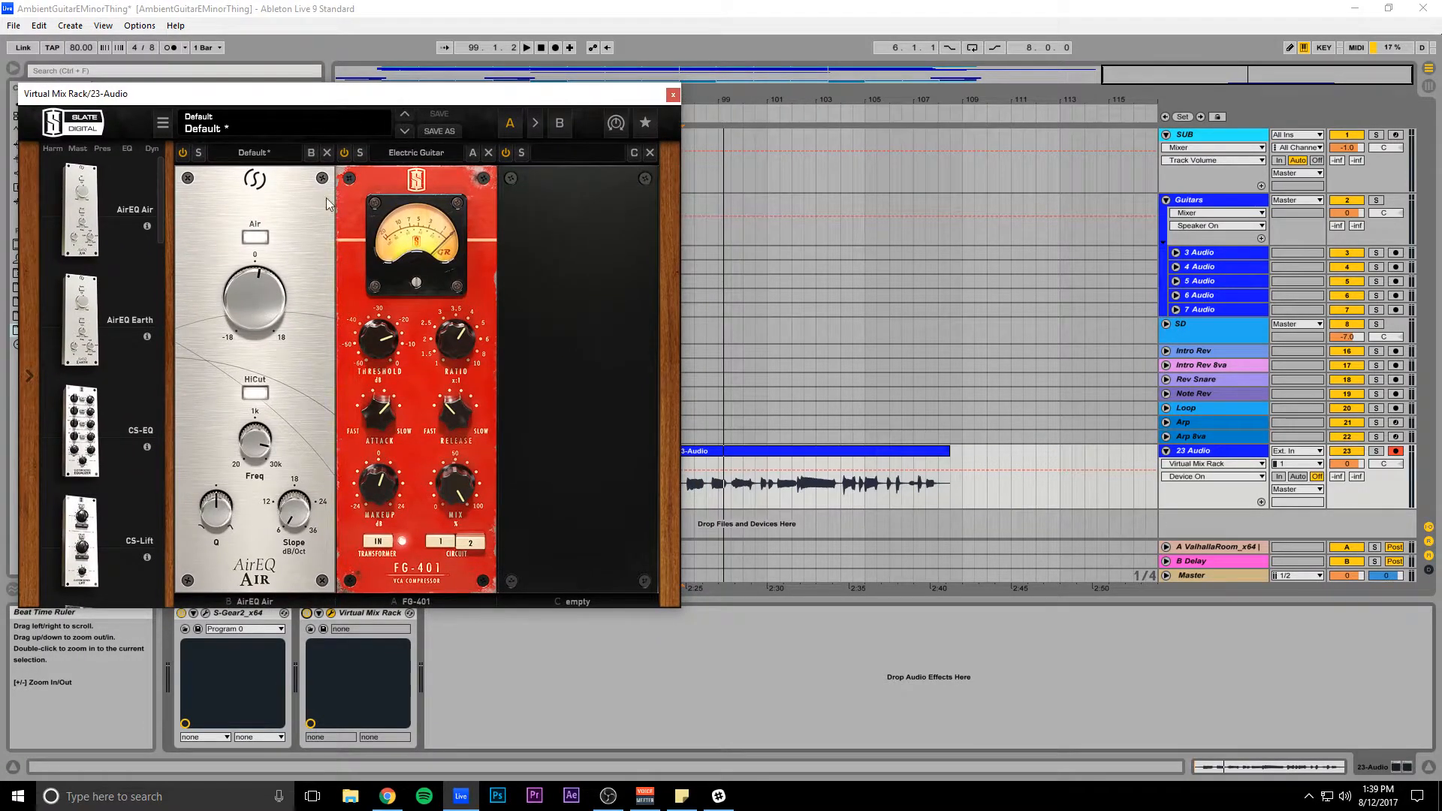
drag(309, 100, 310, 100)
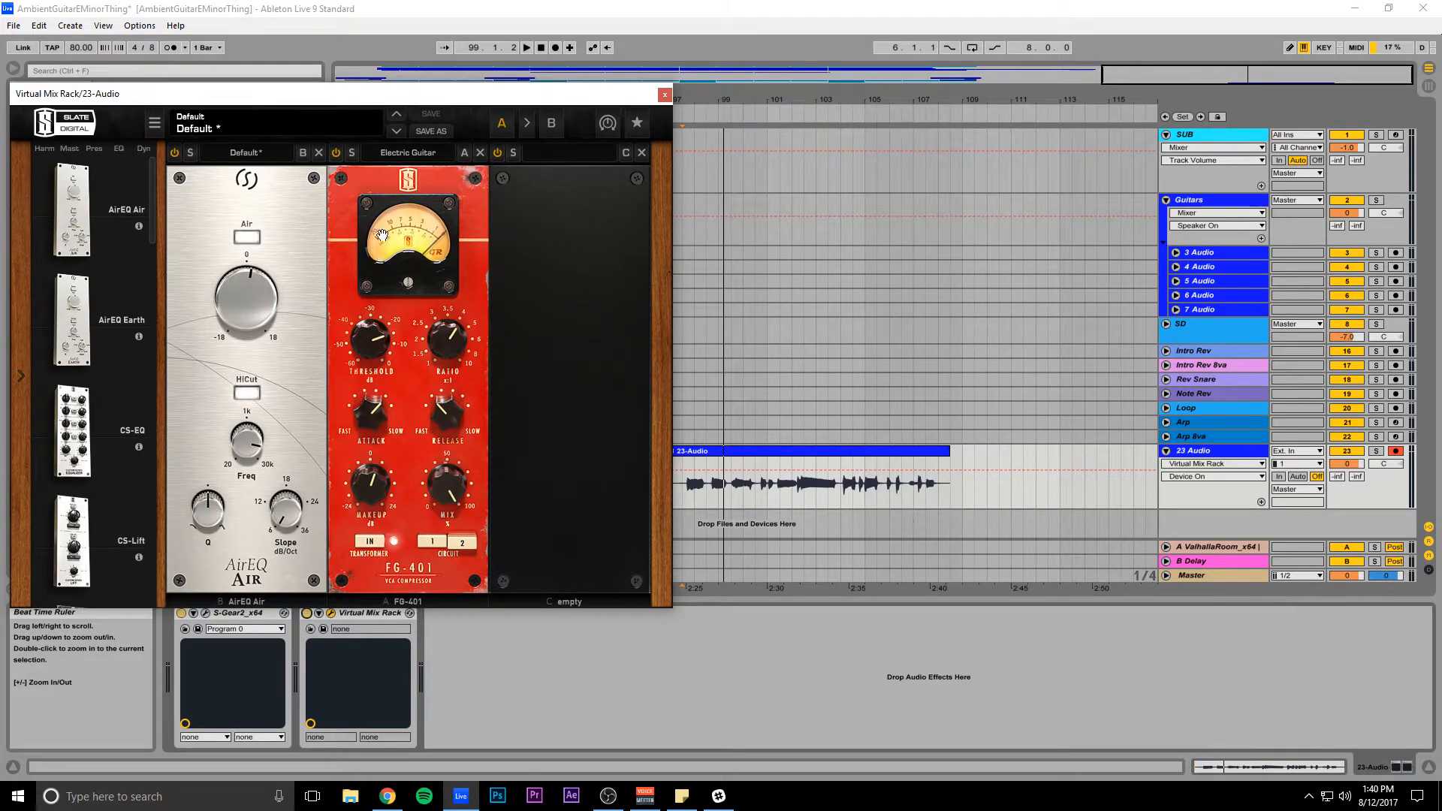
key(space)
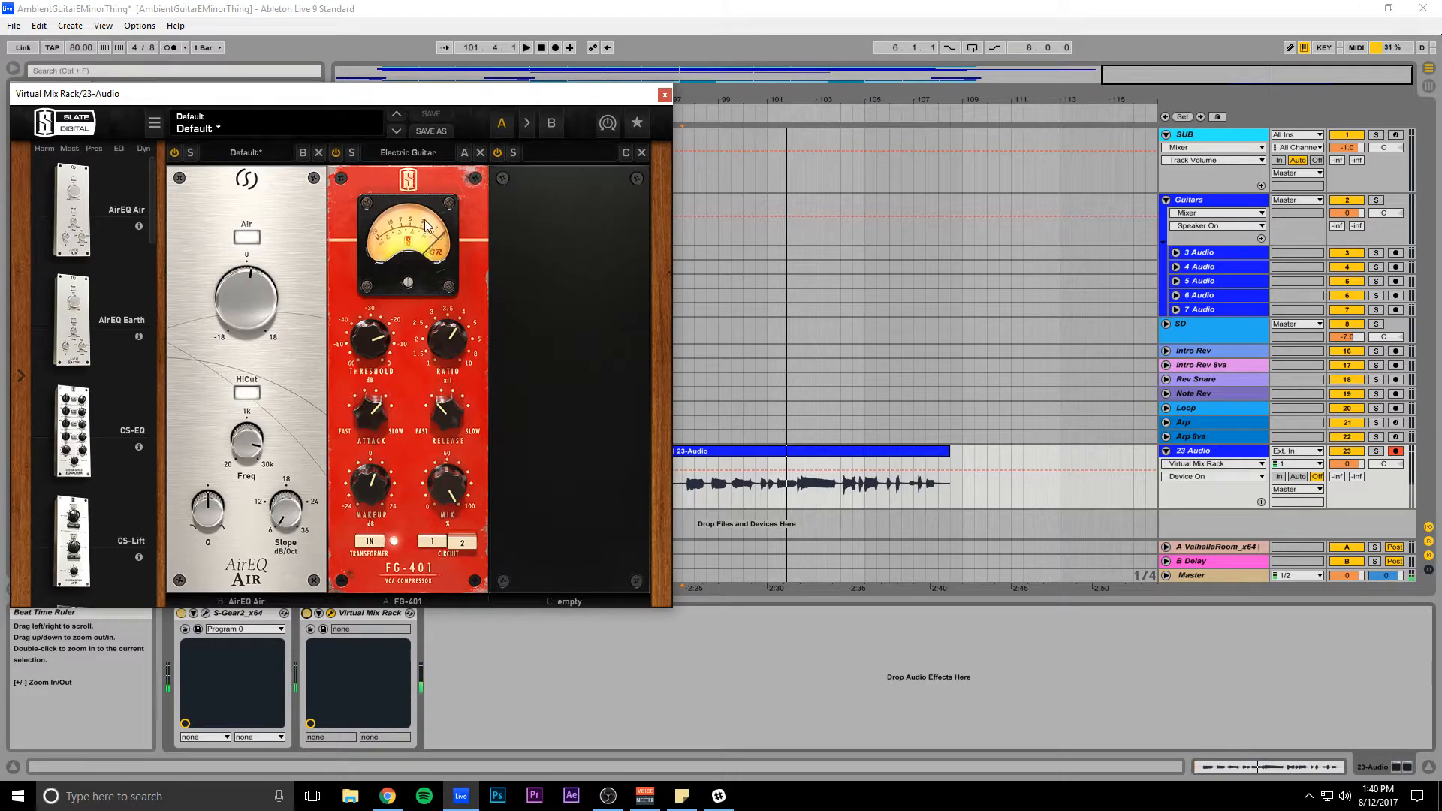
drag(333, 101, 558, 113)
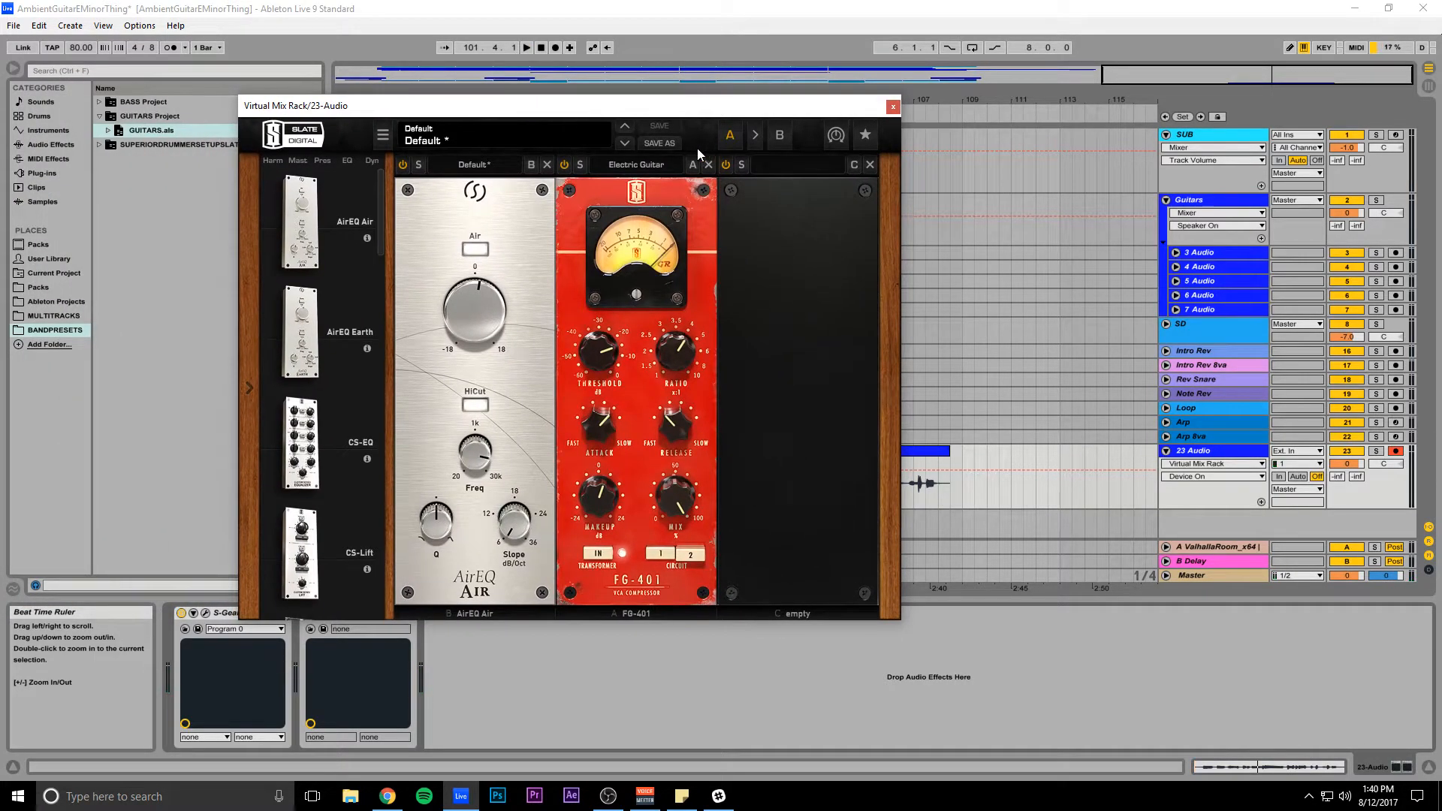
click(893, 109)
Step: Return to the beginning of the arrangement and play the full mix from bar 5
drag(1104, 74, 338, 74)
drag(442, 71, 429, 77)
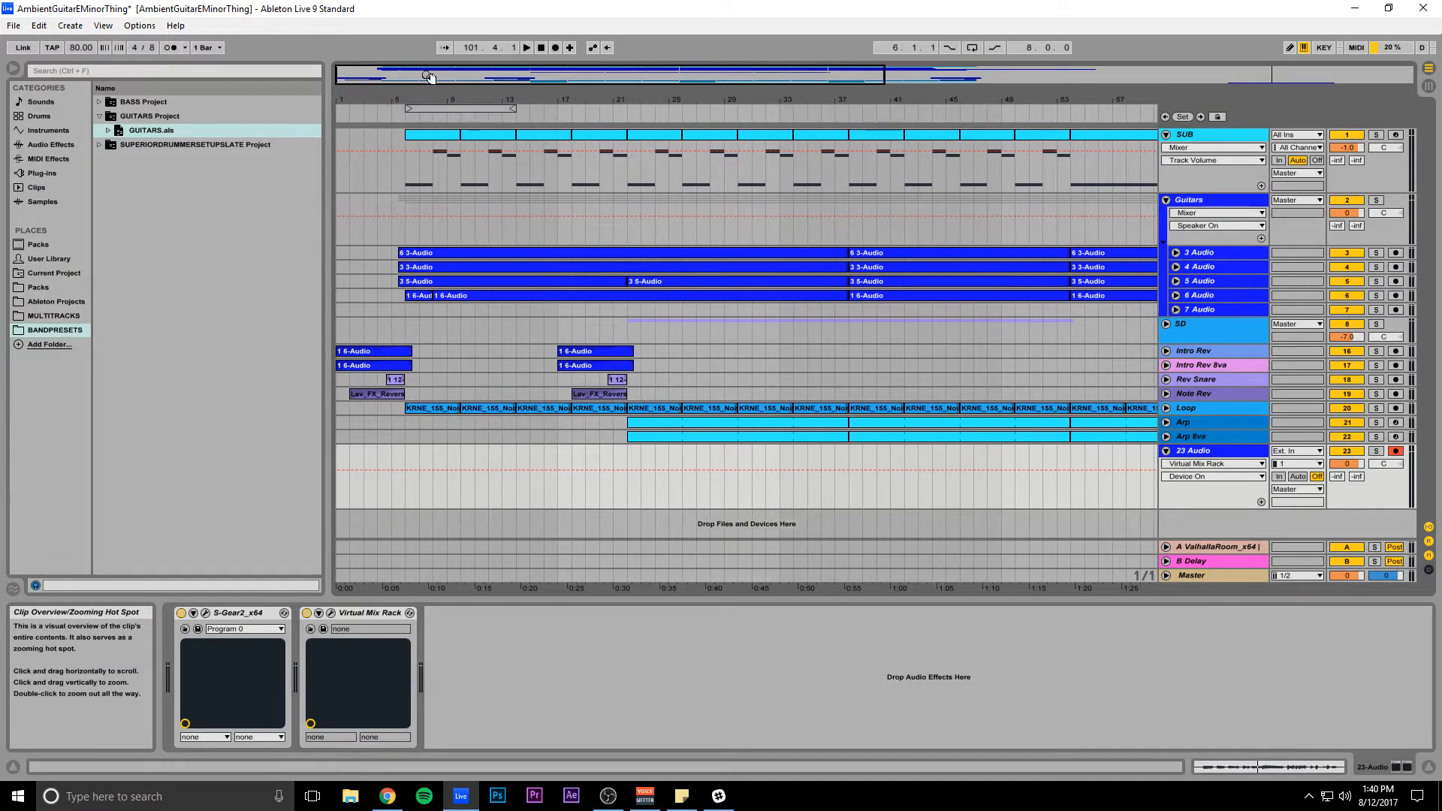
click(390, 228)
key(space)
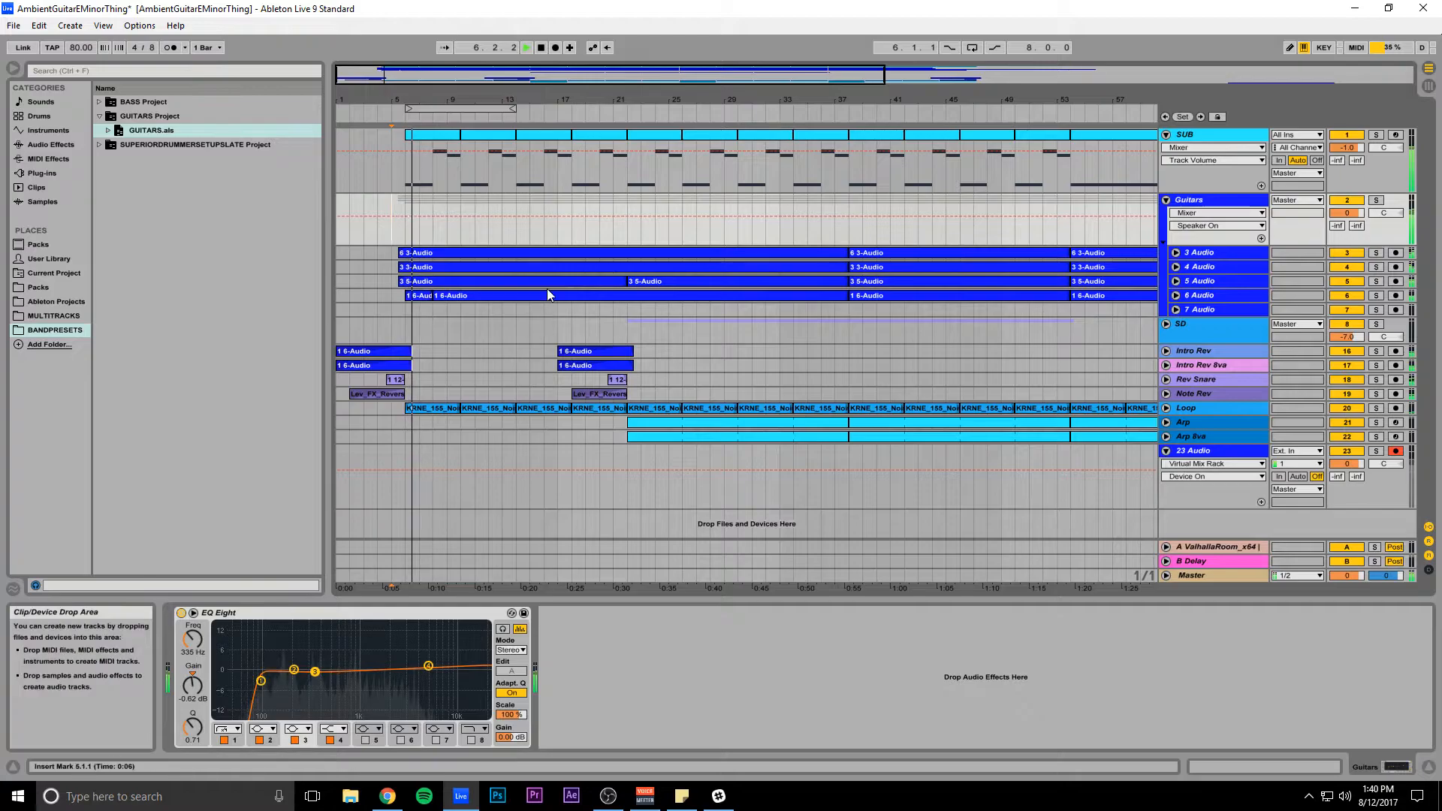
drag(574, 75, 574, 63)
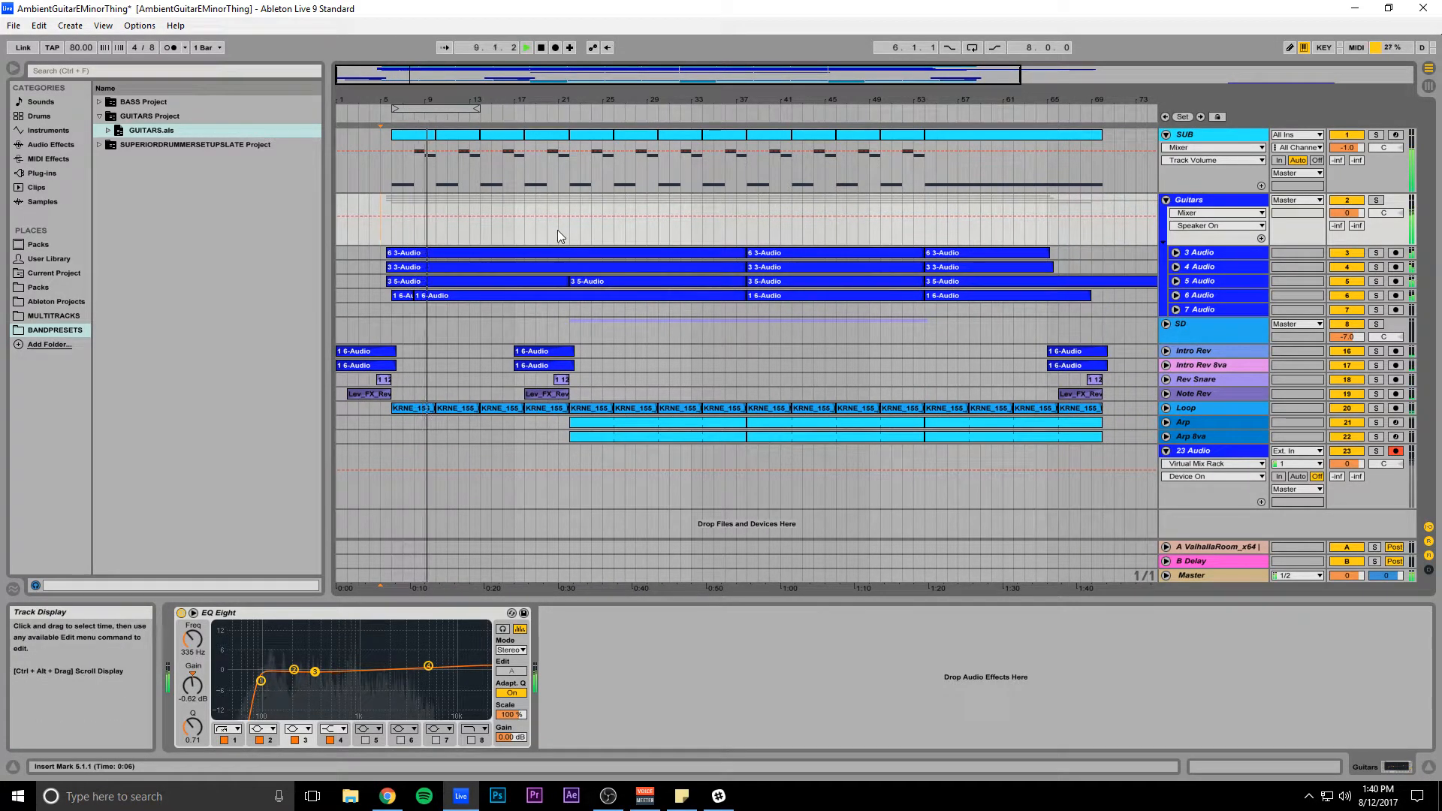
drag(466, 74, 408, 100)
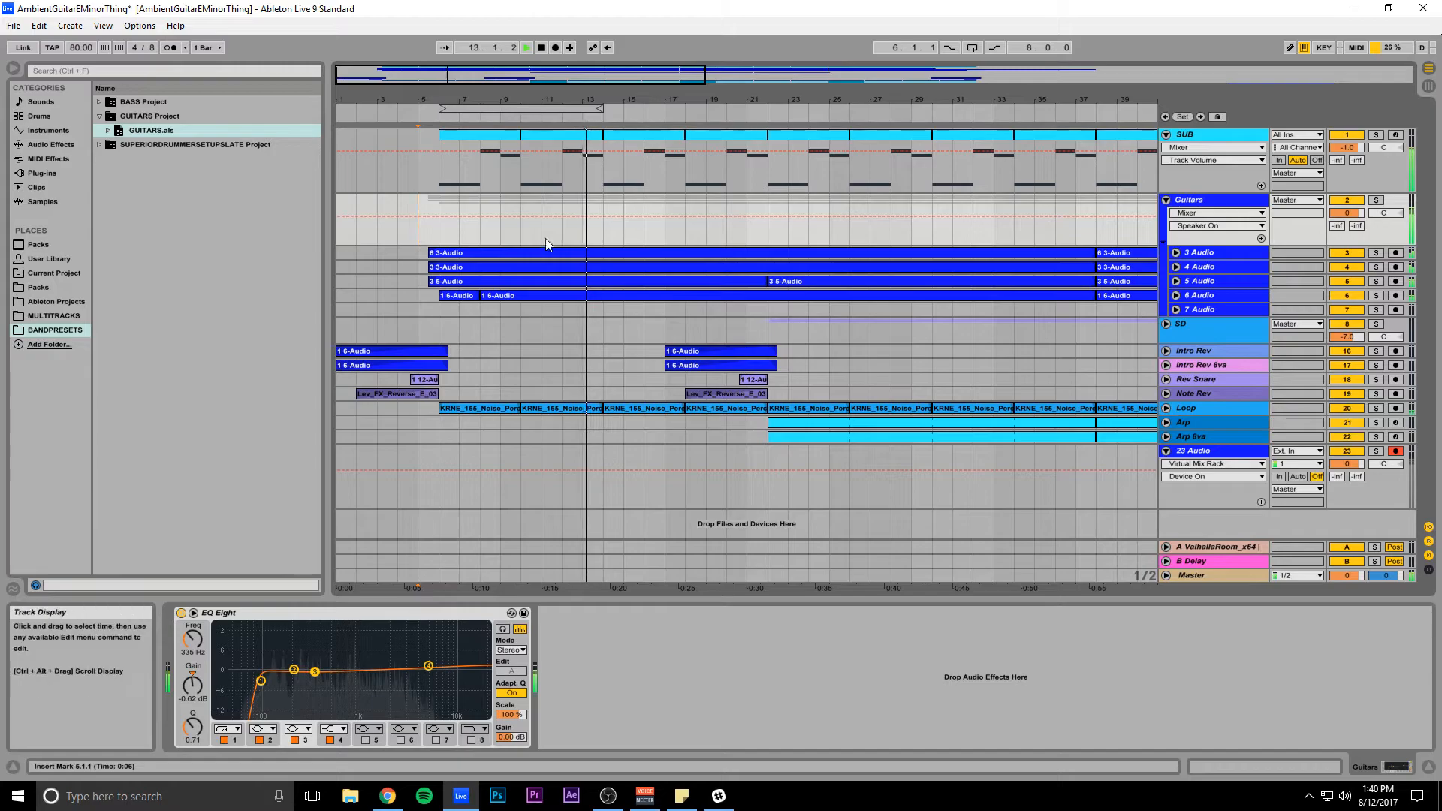
Step: Solo the Guitars group to hear it alone, and stop playback
click(1376, 200)
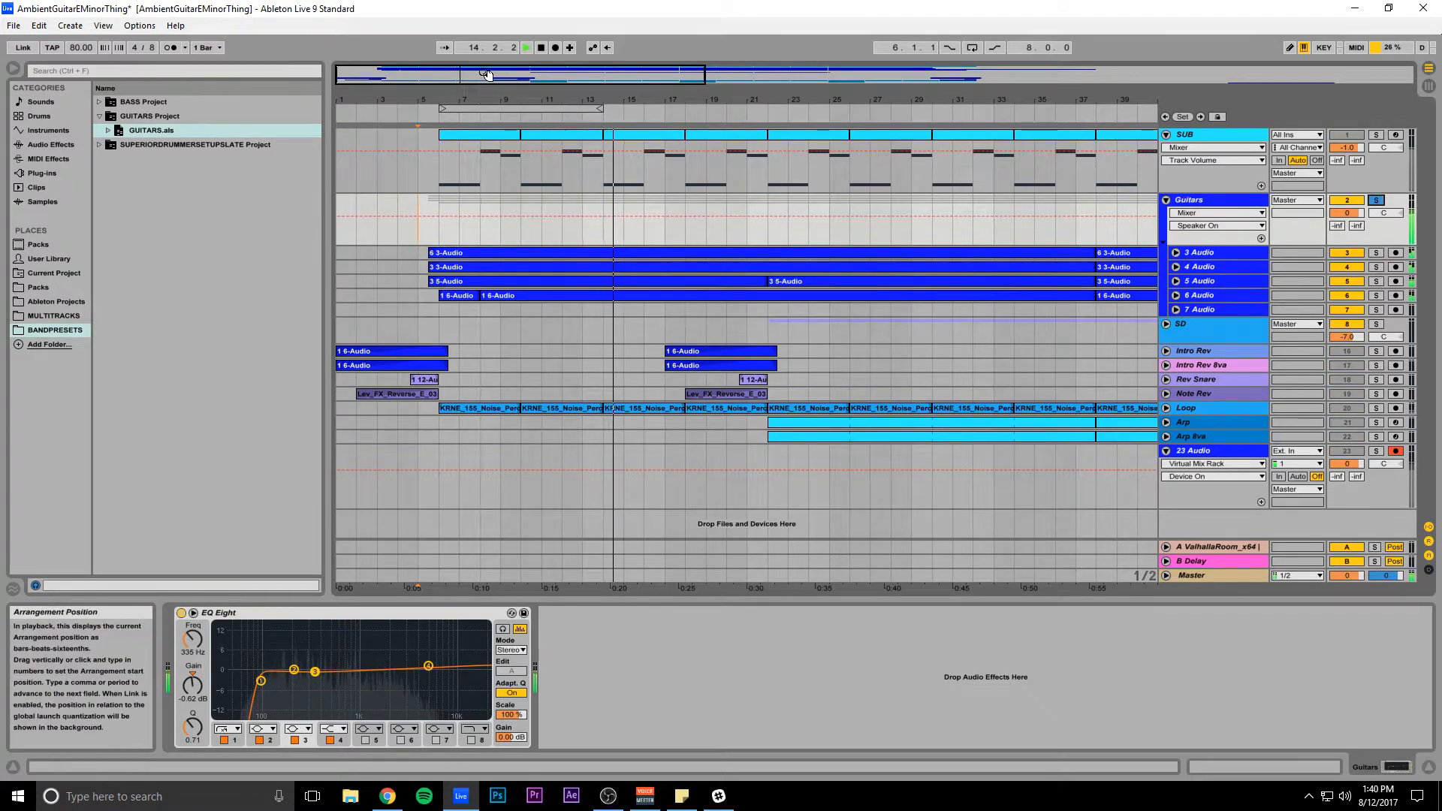
scroll(548, 196, up, 3)
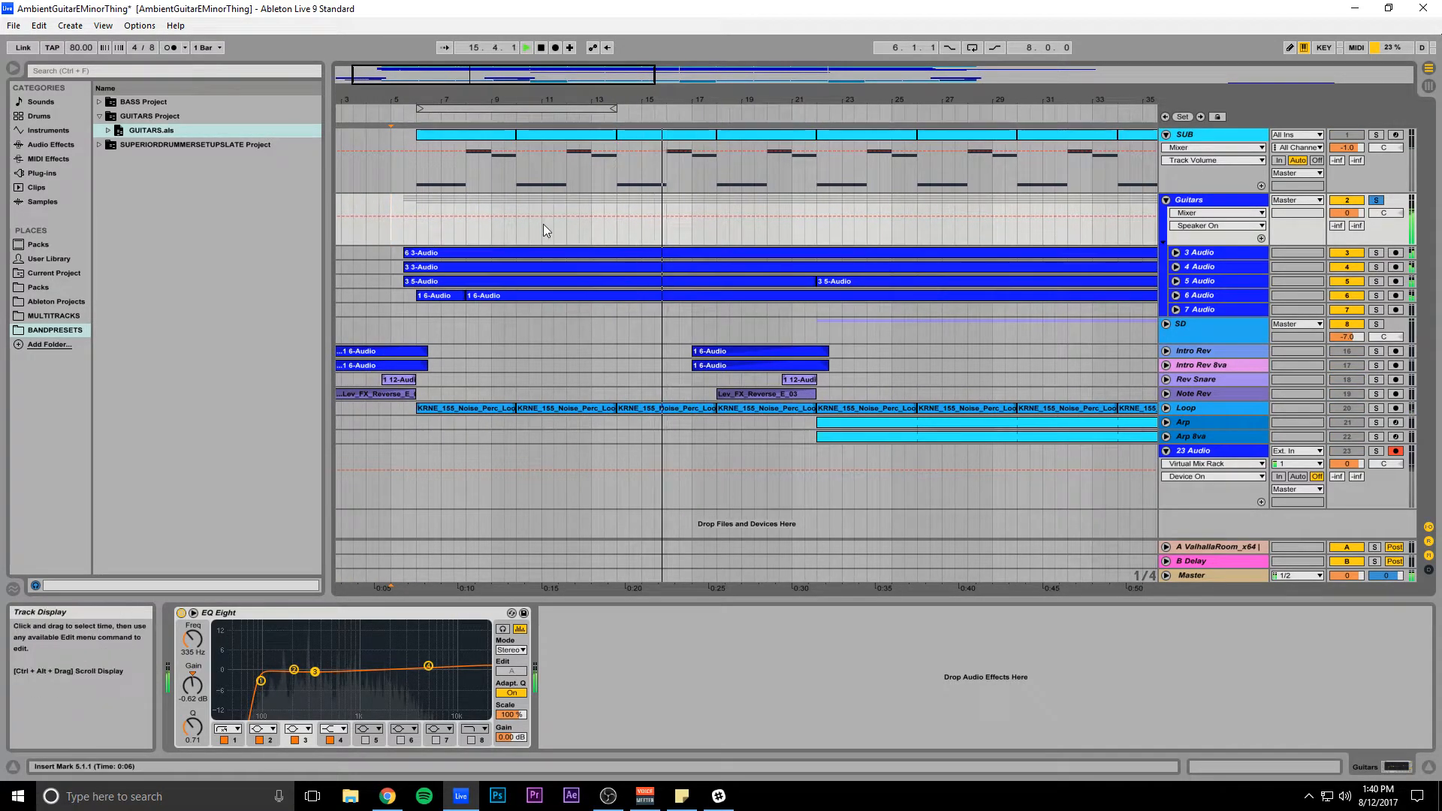
key(space)
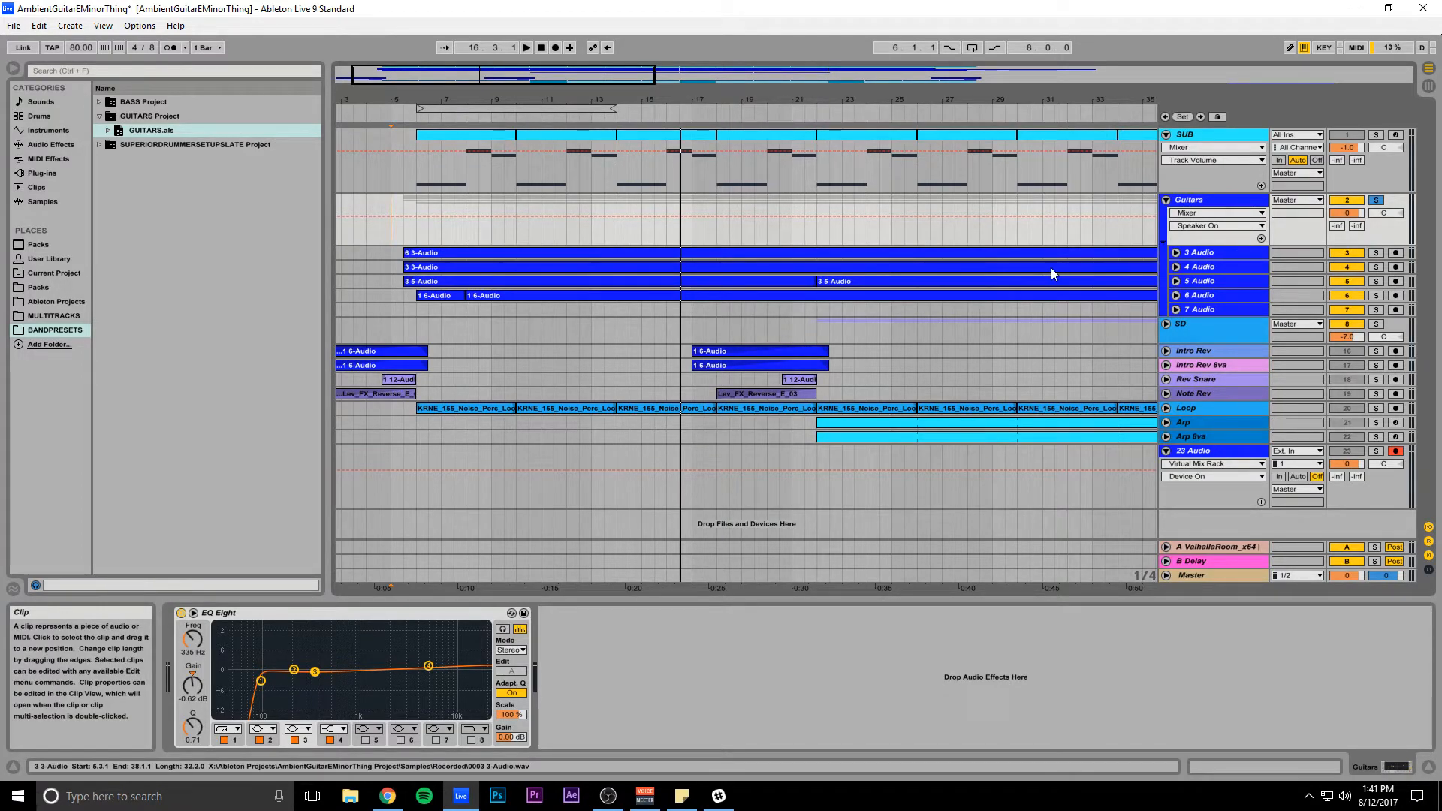
Step: Unfold the 3 Audio through 7 Audio tracks in the Guitars group to show their waveforms
drag(611, 100, 610, 102)
drag(395, 74, 390, 91)
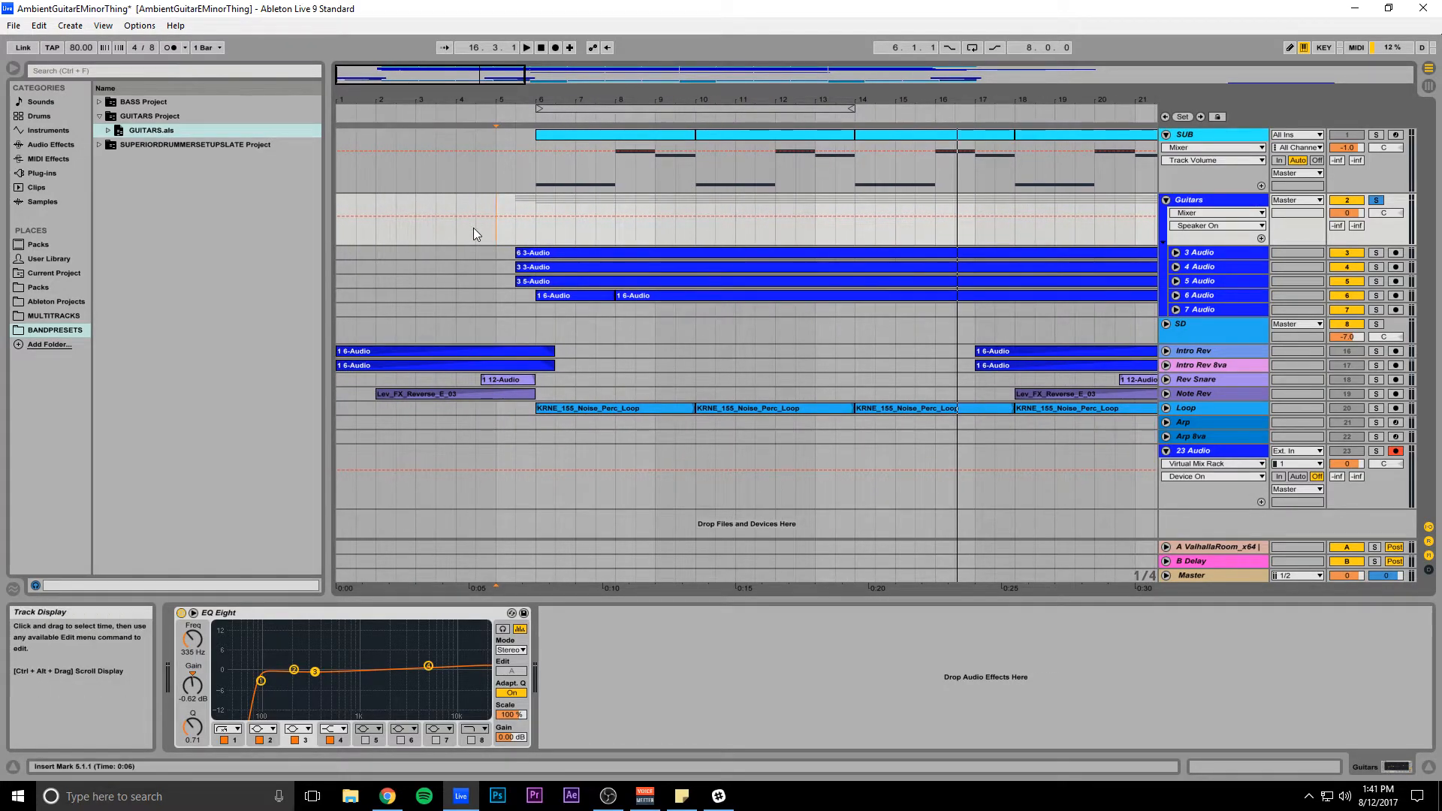
drag(426, 74, 420, 78)
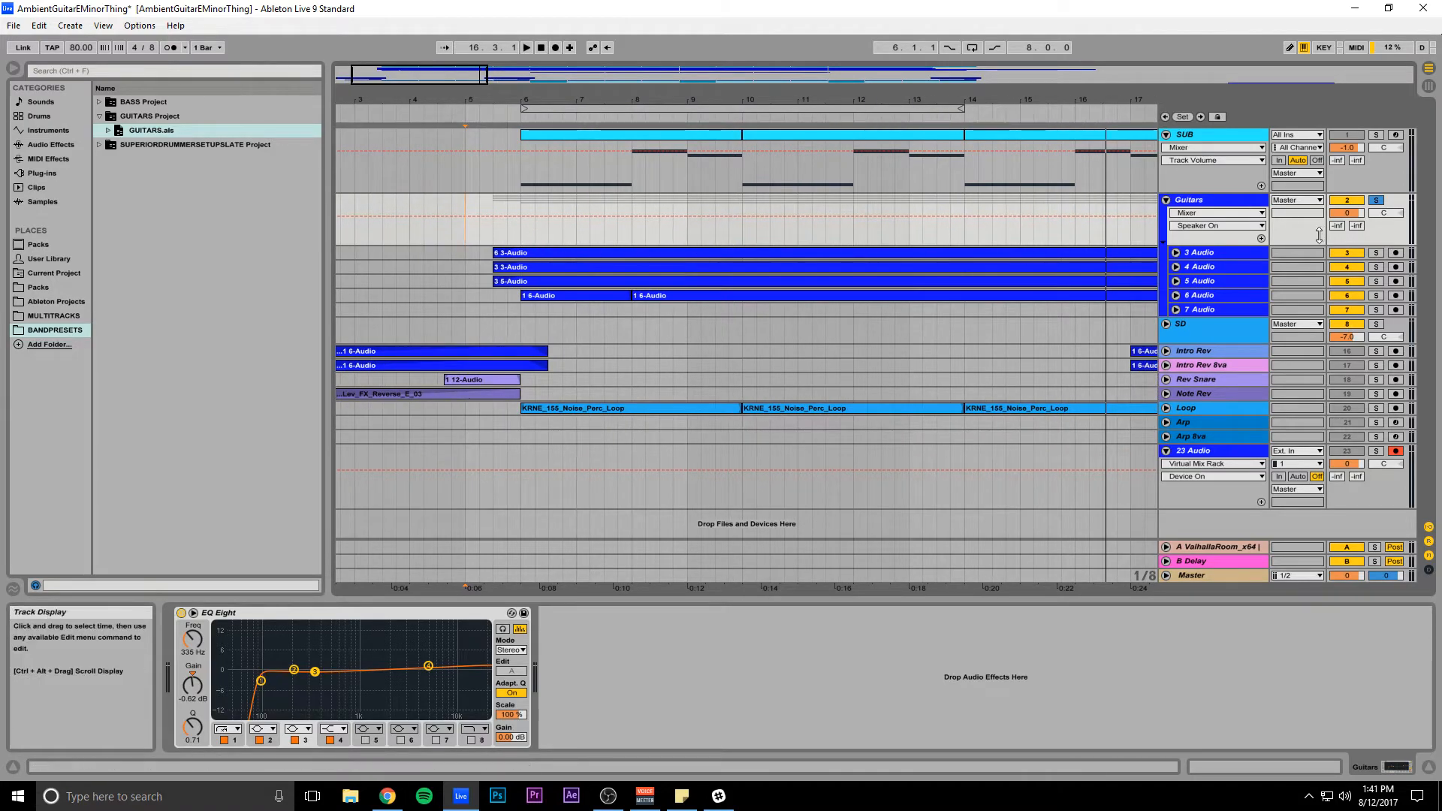
click(1176, 253)
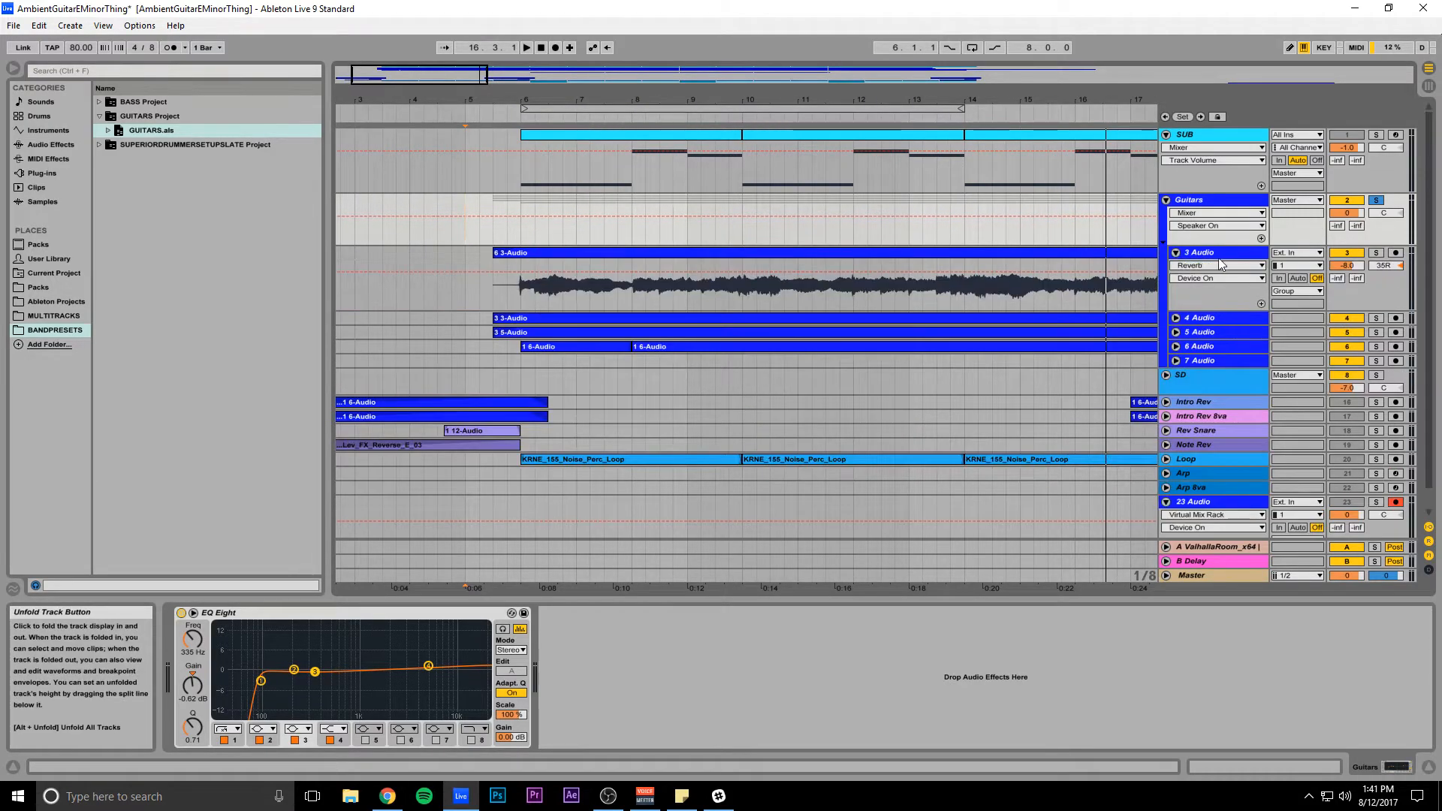
click(1176, 318)
click(1176, 383)
click(1176, 448)
click(1175, 514)
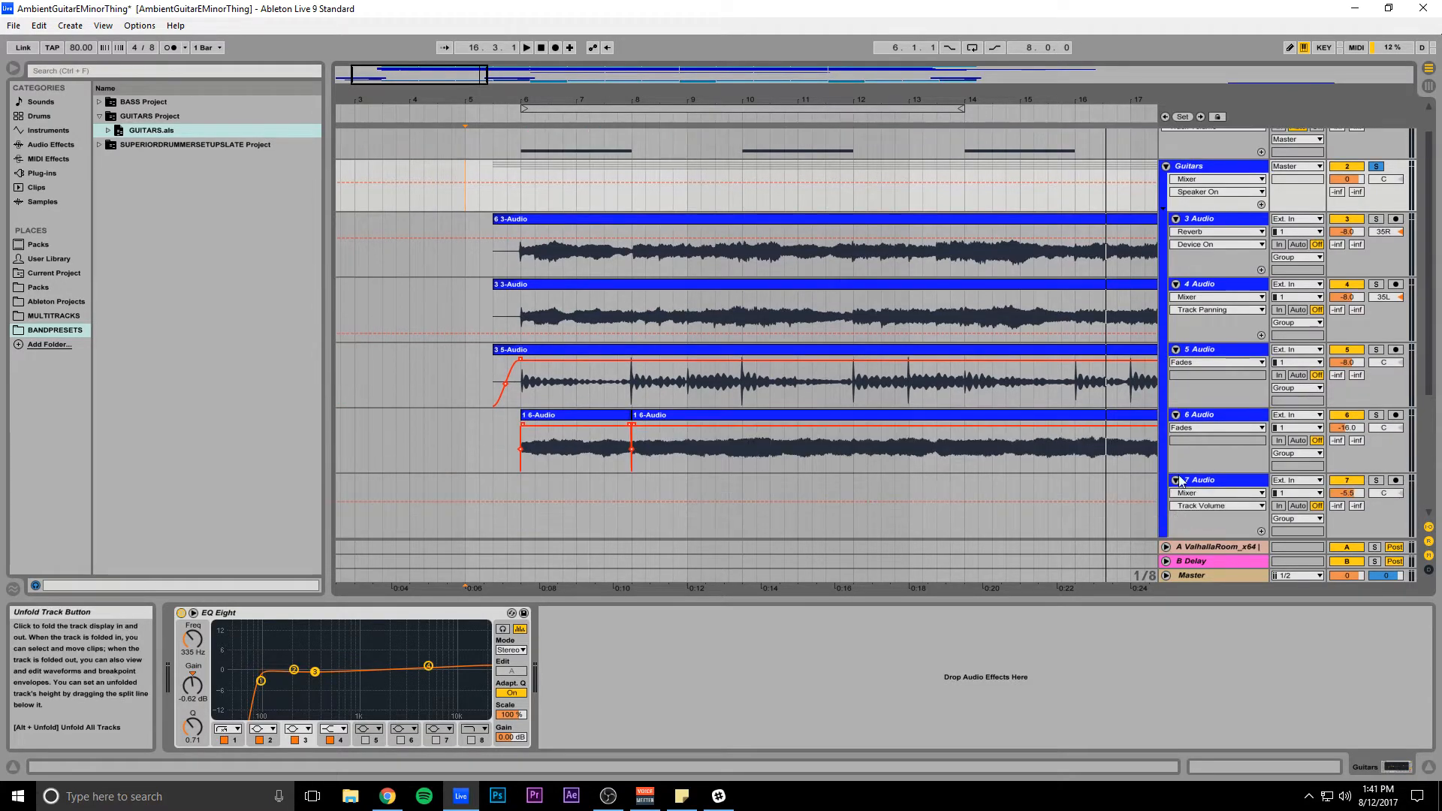
Step: Show the 3 Audio track's device chain, solo the track, and play it from bar 6
click(1206, 220)
click(228, 616)
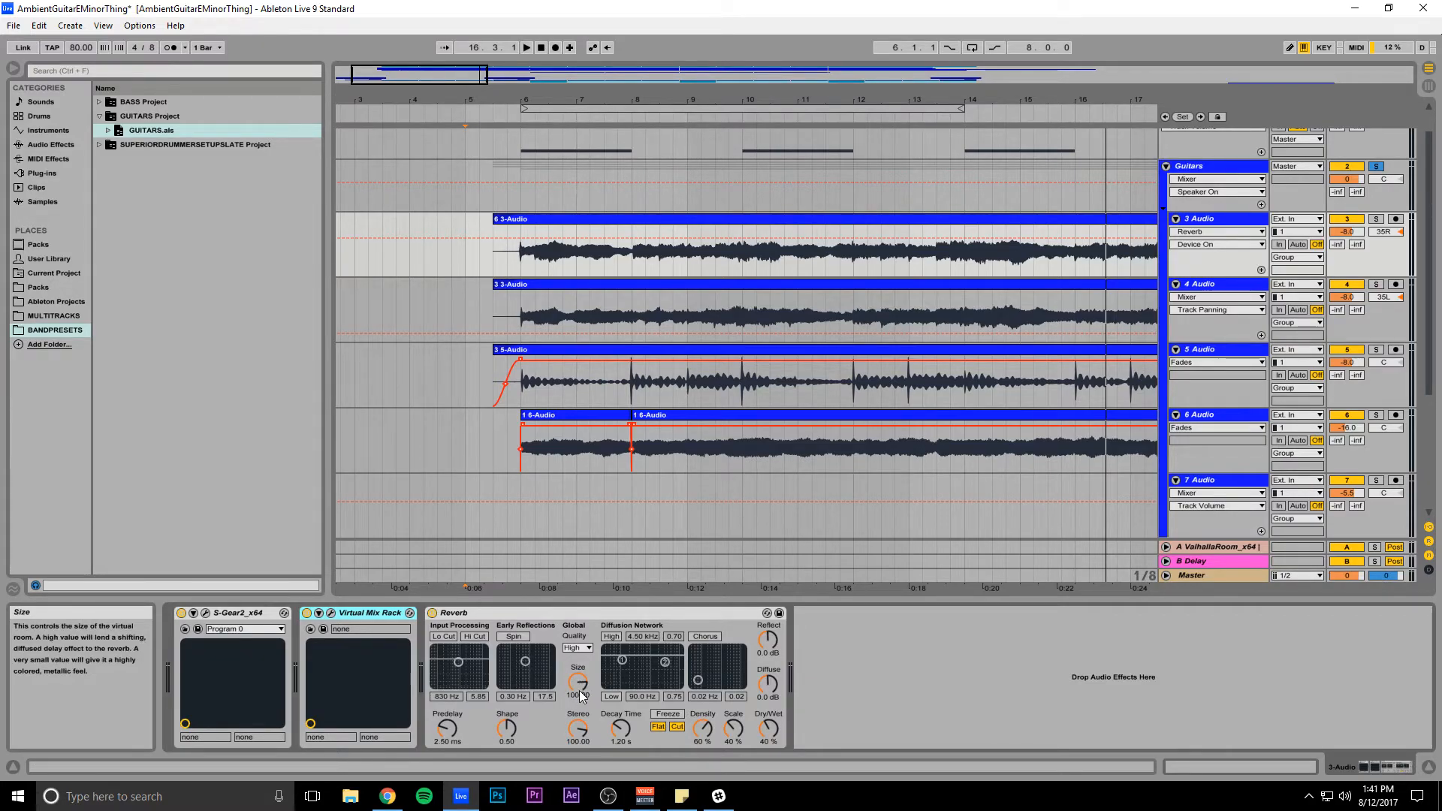
click(1377, 219)
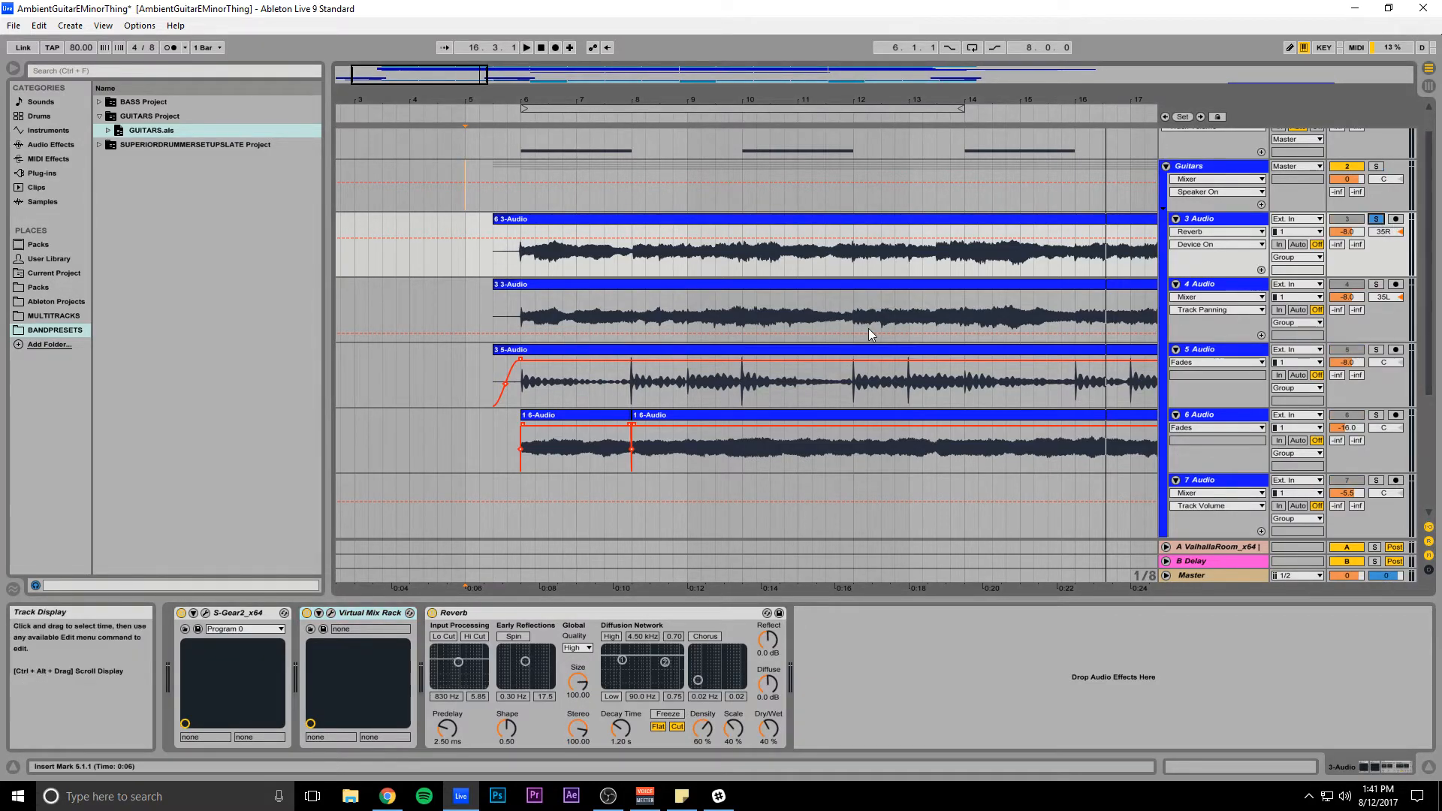
key(space)
click(523, 257)
key(space)
key(space)
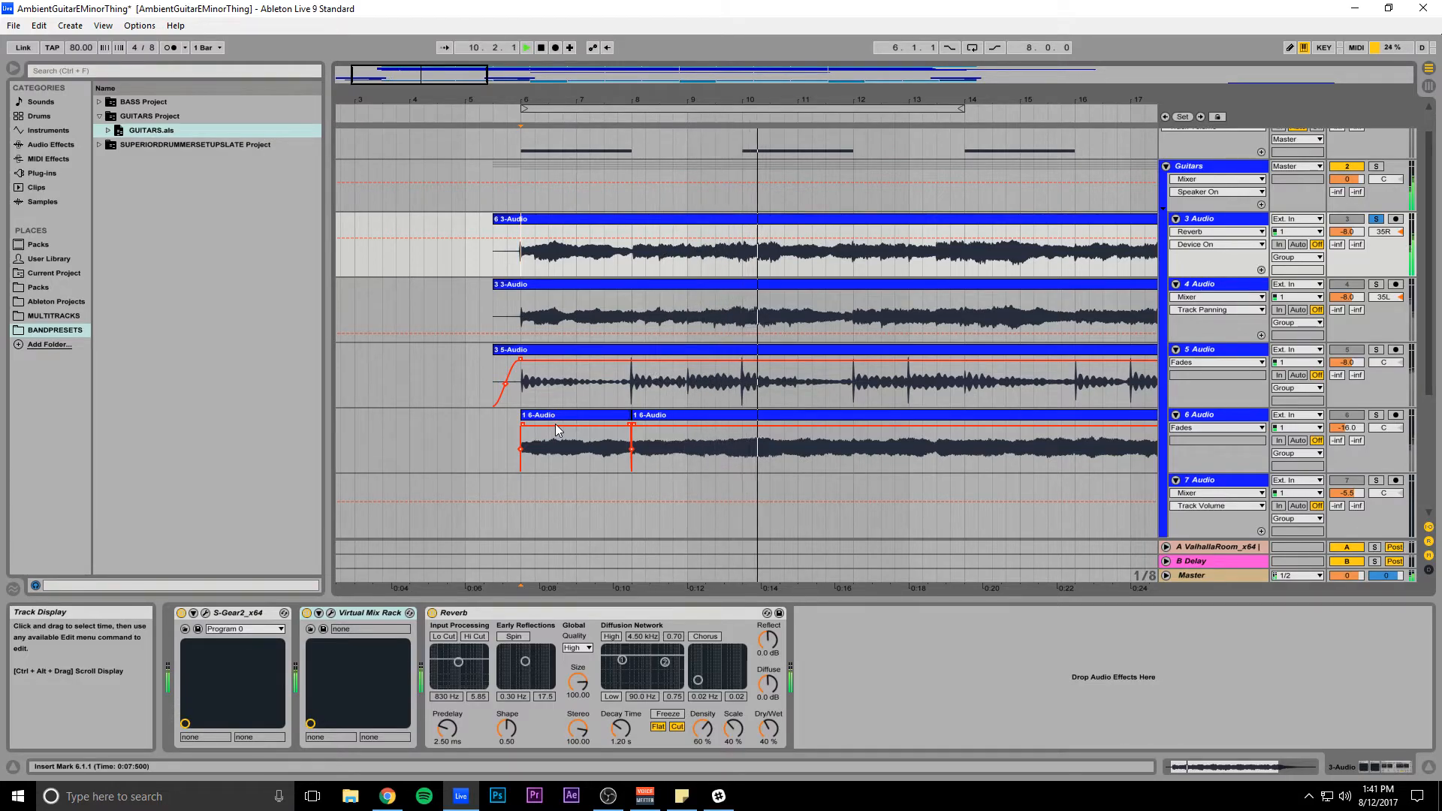
key(space)
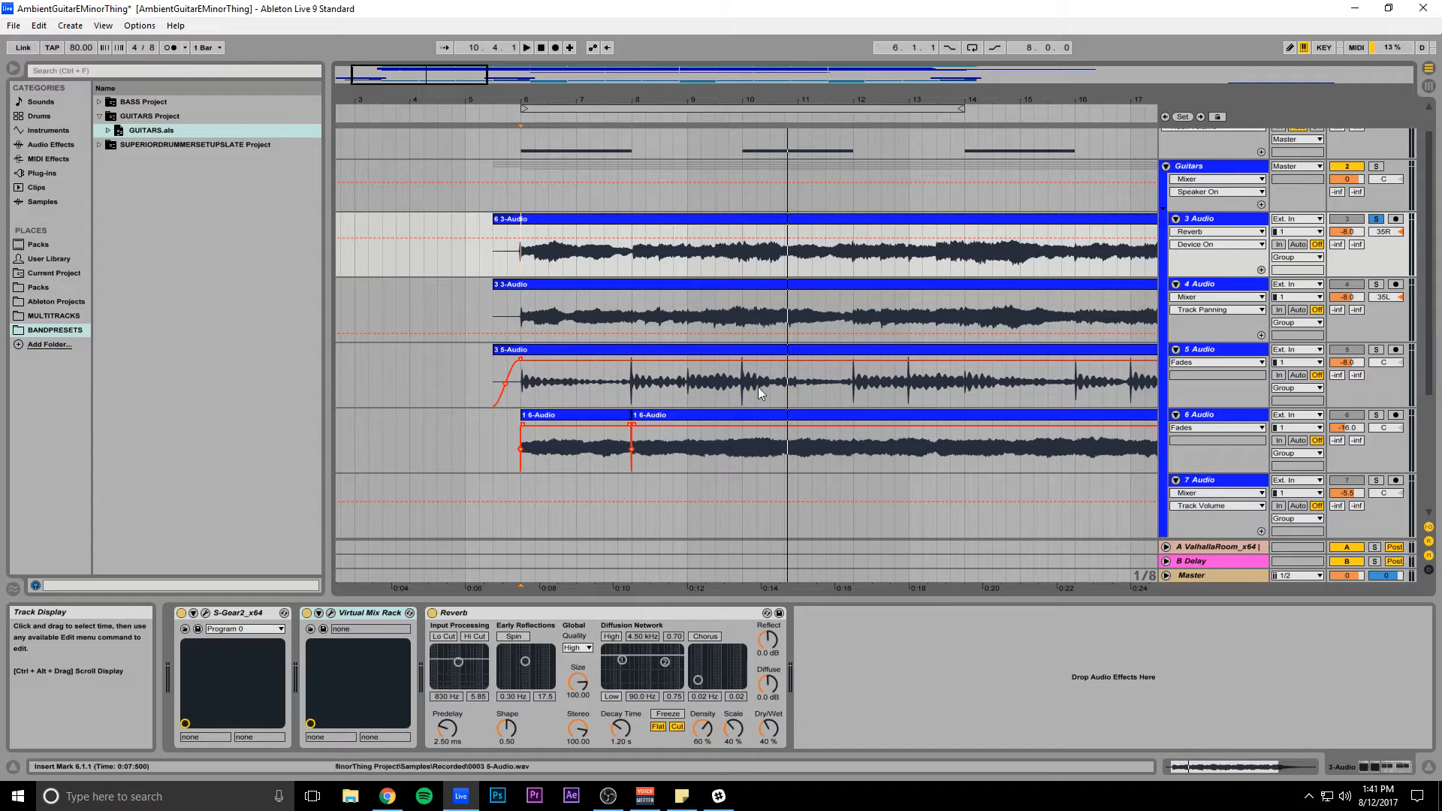
Step: Bypass the Reverb on 3 Audio, play the track without it, and re-enable the Reverb
click(432, 613)
key(space)
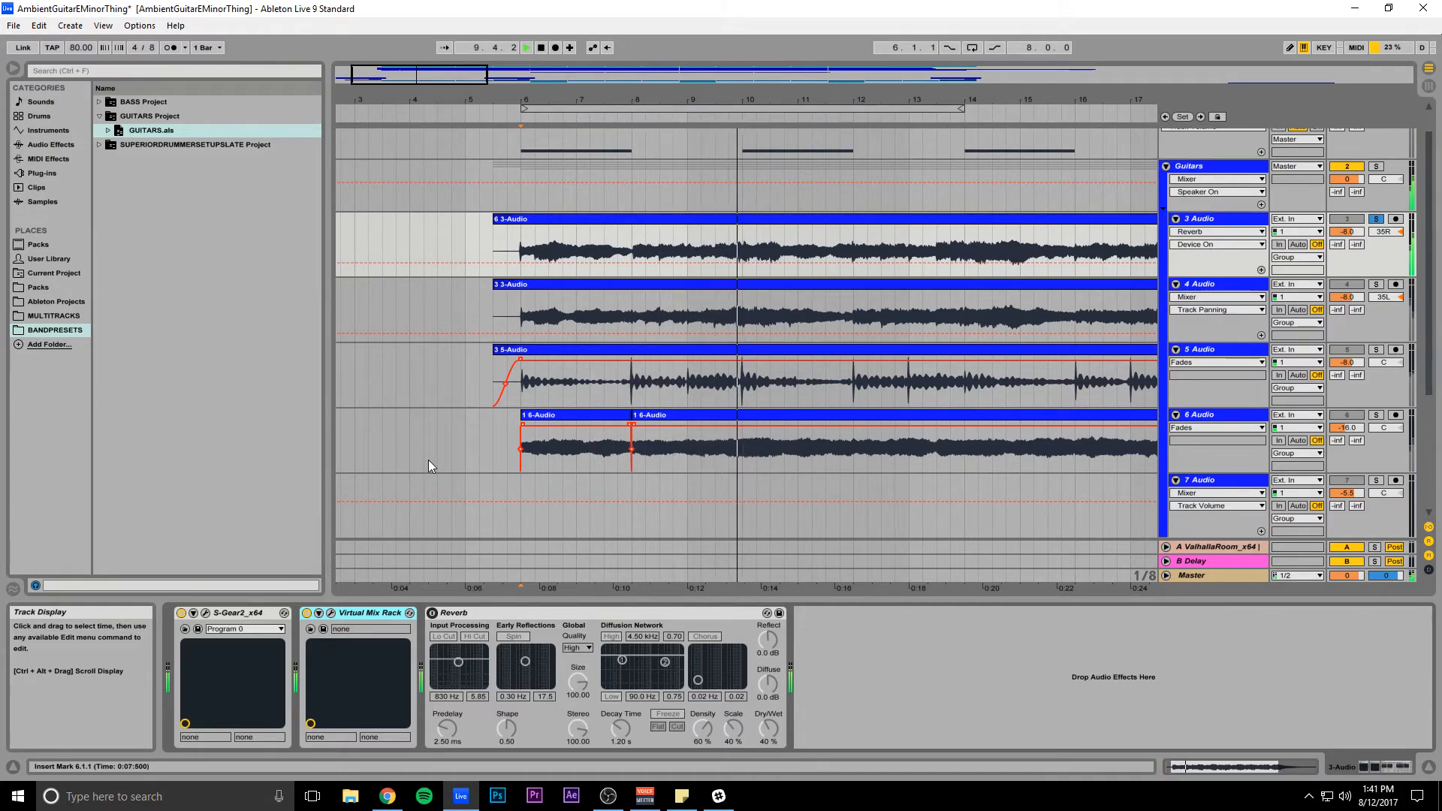
click(432, 614)
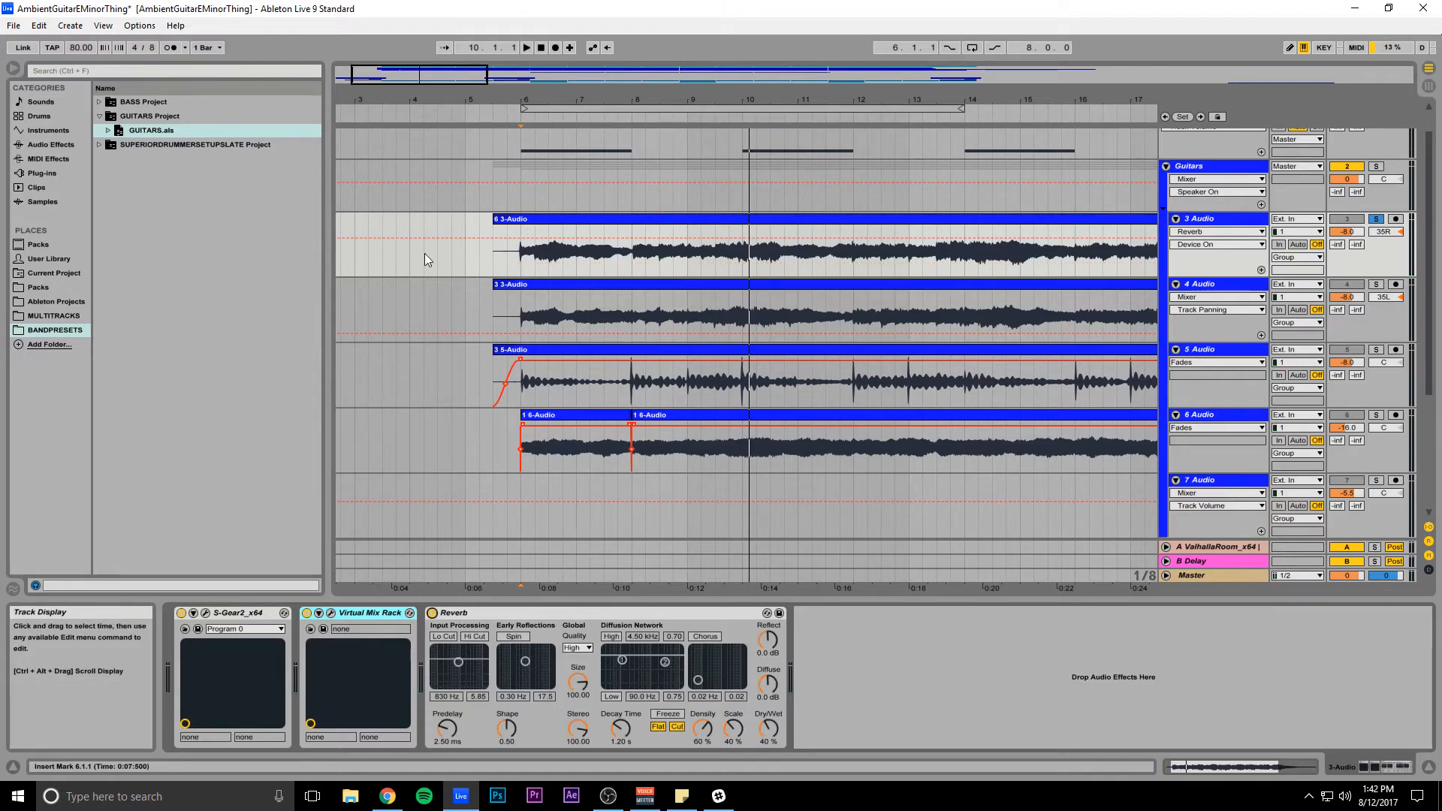
Step: Step through the 4, 5 and 6 Audio tracks' device chains and examine the ValhallaRoom settings on 6 Audio
drag(556, 100, 556, 68)
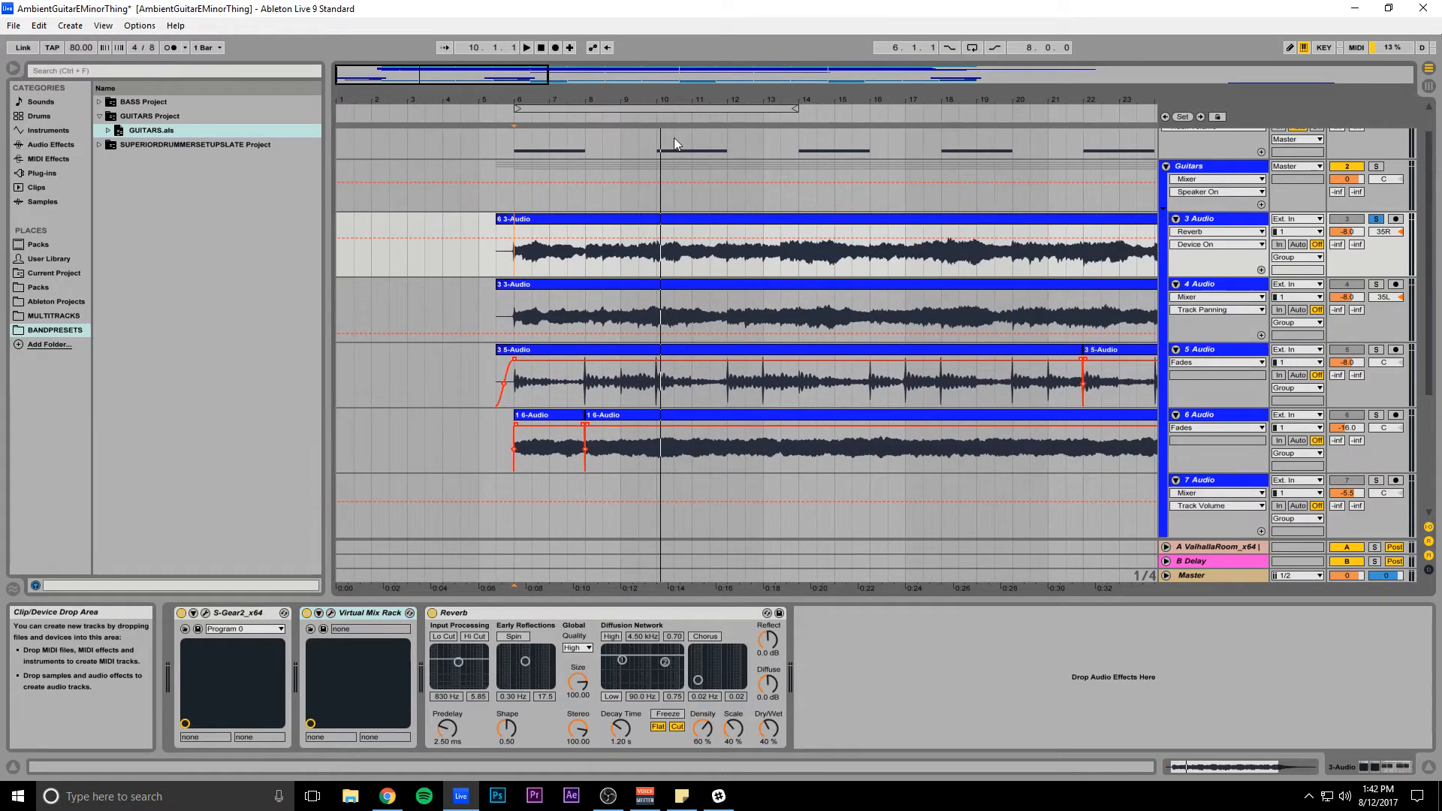
click(1224, 284)
click(1212, 351)
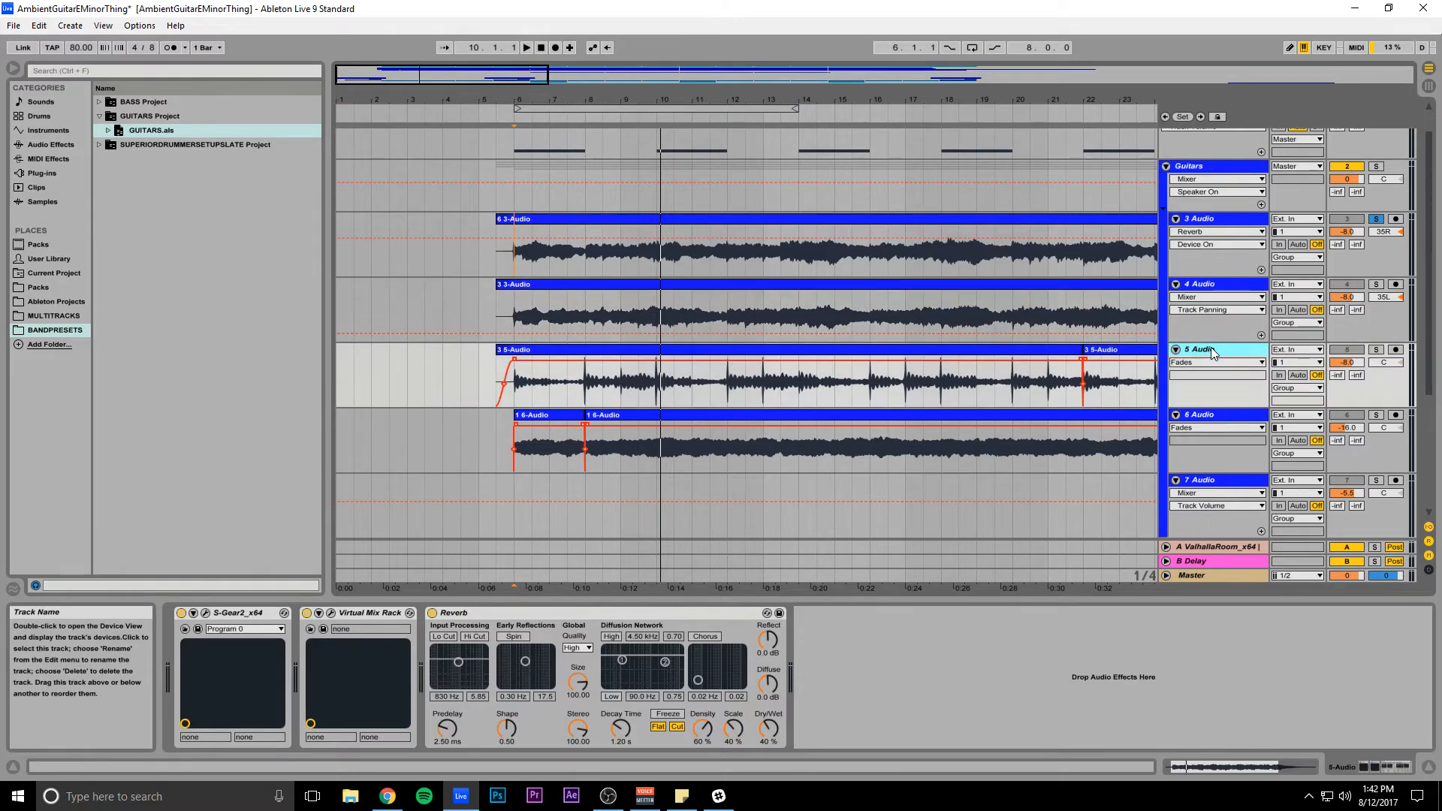
click(1212, 421)
scroll(939, 482, down, 5)
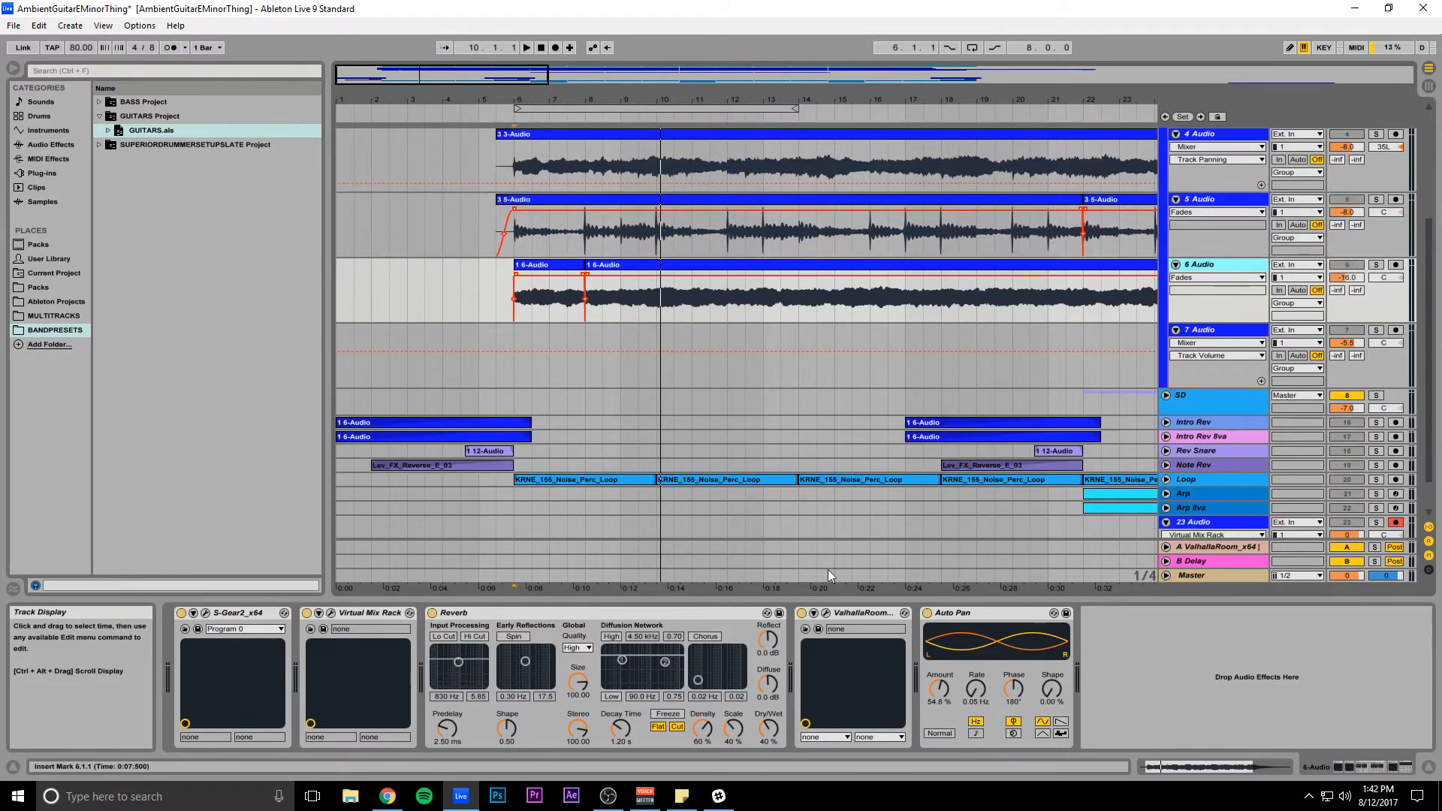
click(827, 613)
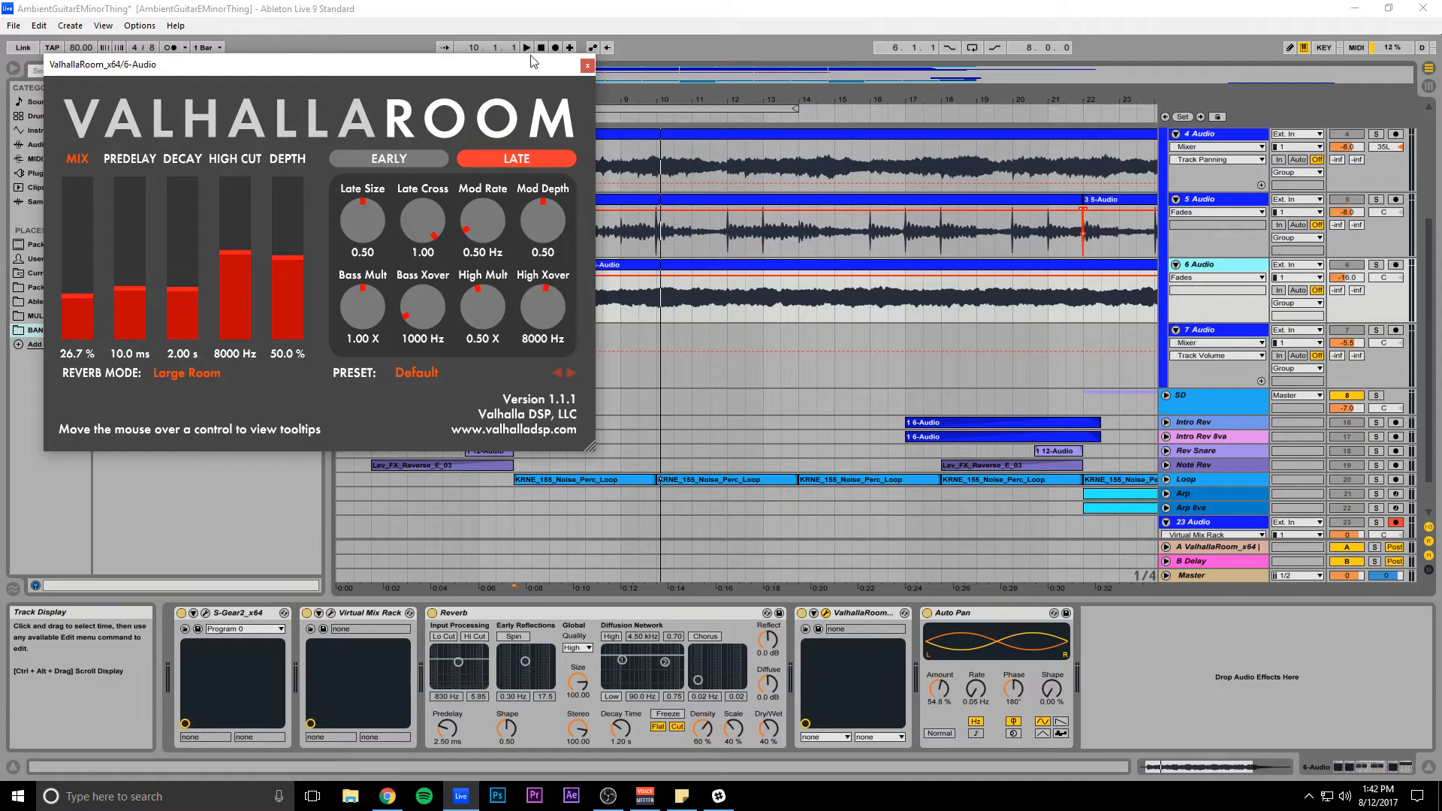
click(587, 69)
Step: Solo and play the 6 Audio track, and play the full mix again with the solo off
click(1376, 265)
key(space)
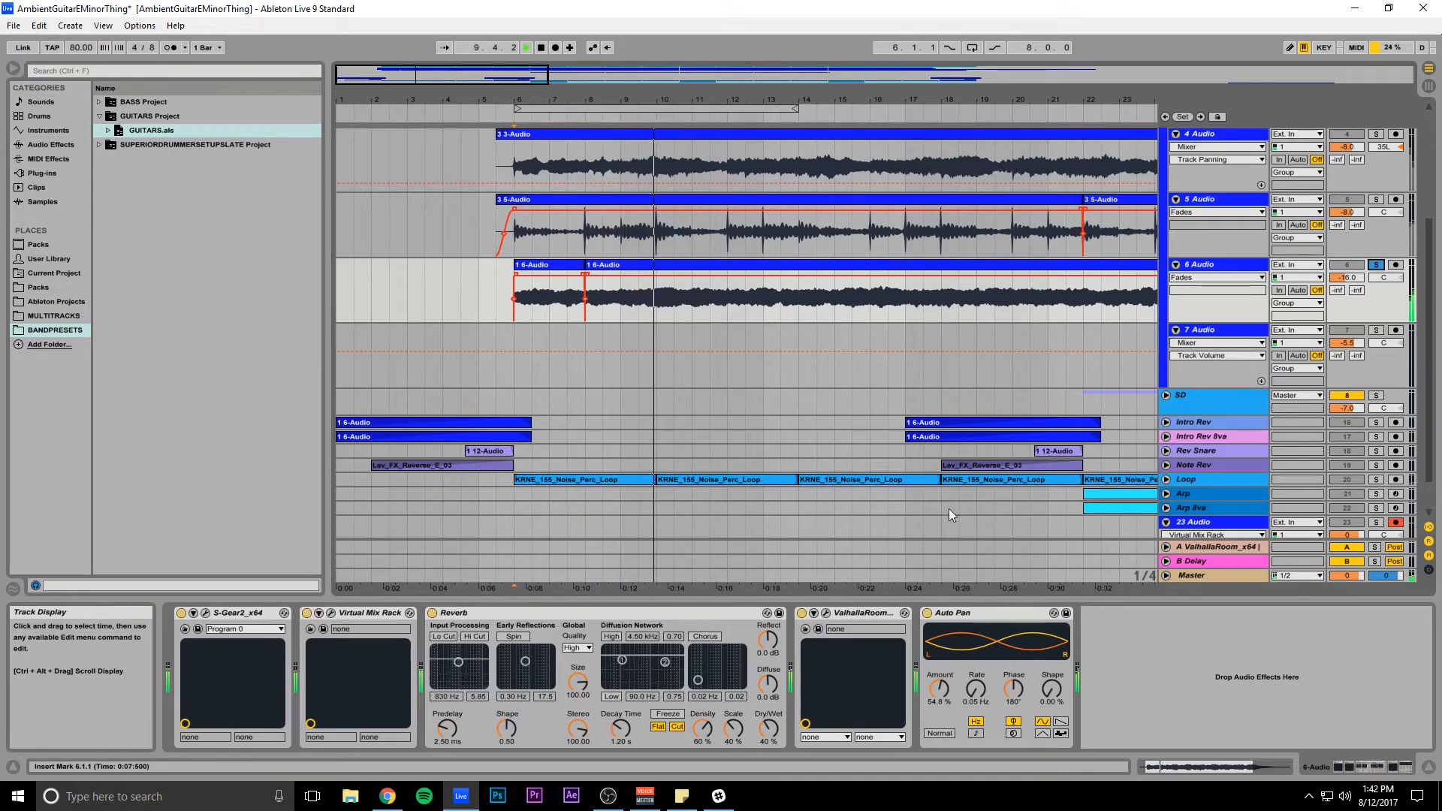
key(space)
key(space)
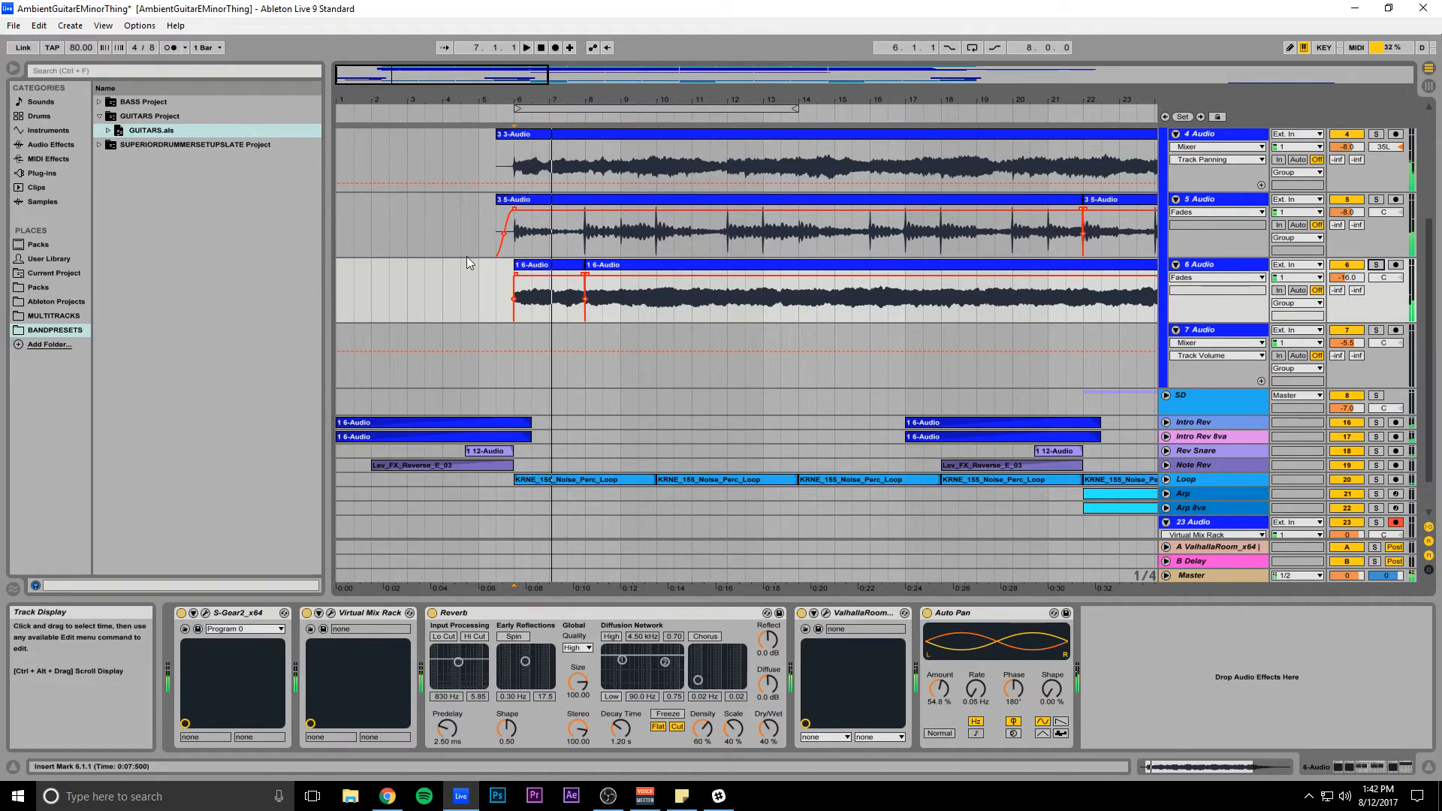
Step: Show the whole arrangement and fold all tracks in the Guitars group
drag(485, 77, 1066, 92)
scroll(950, 338, up, 2)
scroll(943, 335, down, 1)
scroll(928, 330, down, 1)
scroll(969, 337, up, 1)
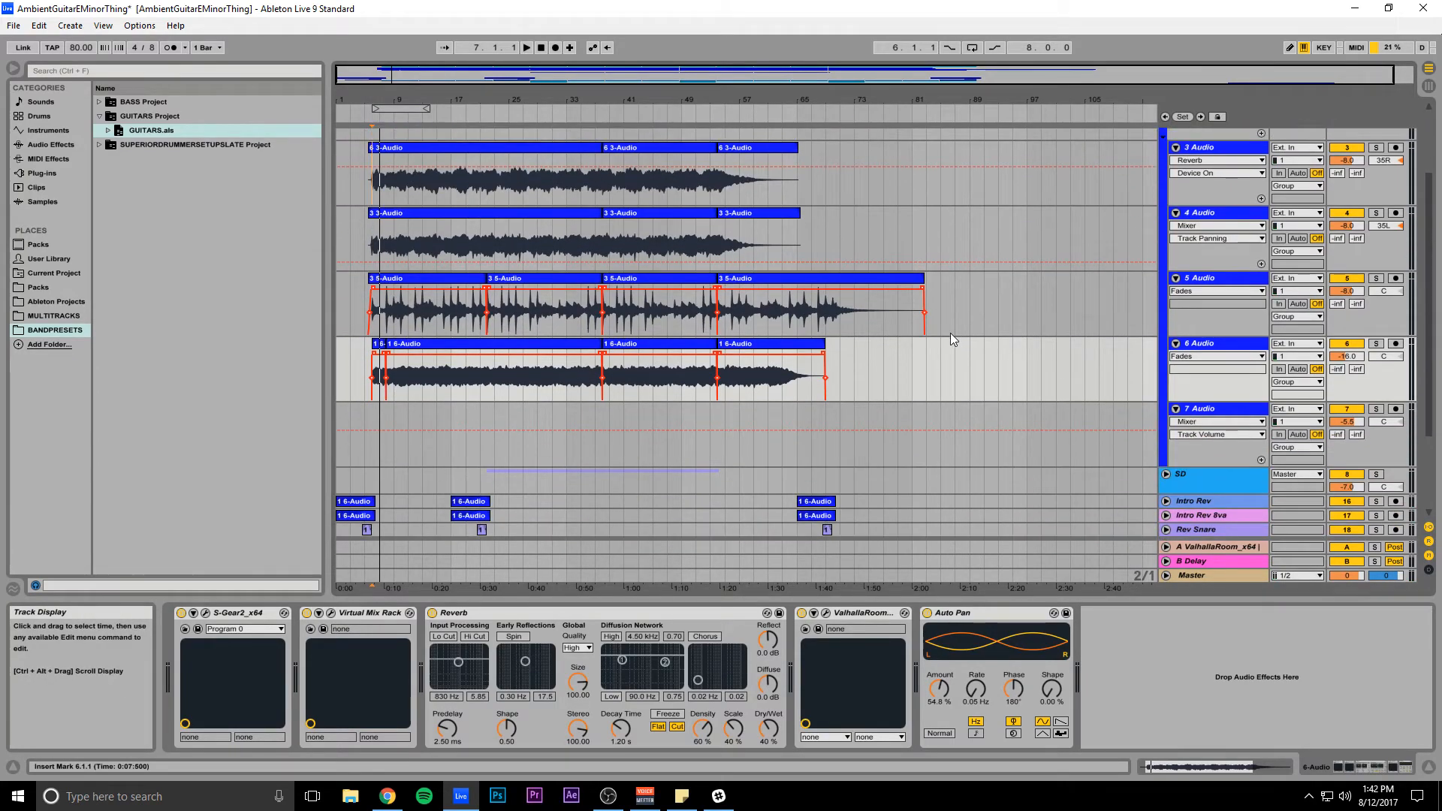
scroll(951, 338, up, 1)
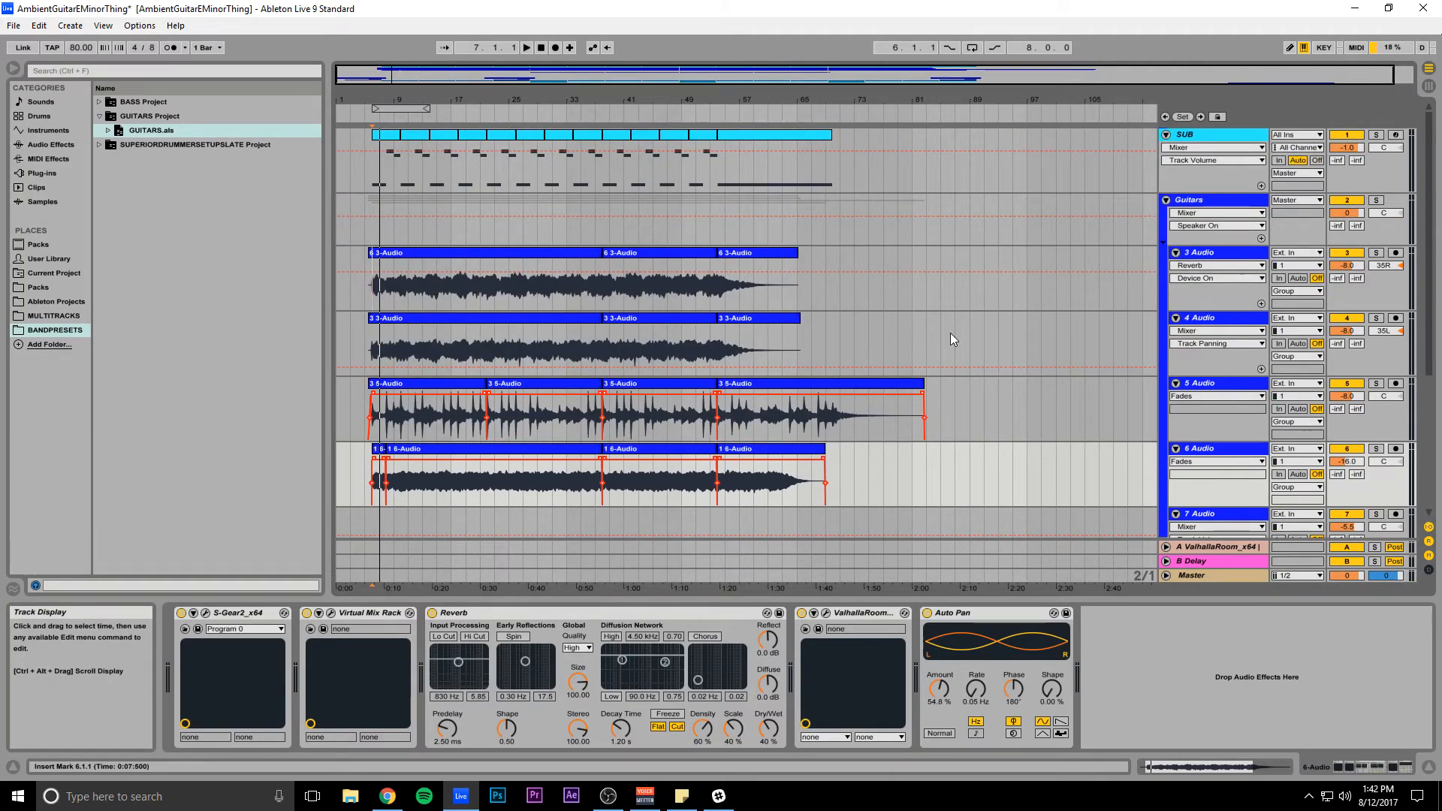
alt+click(1176, 384)
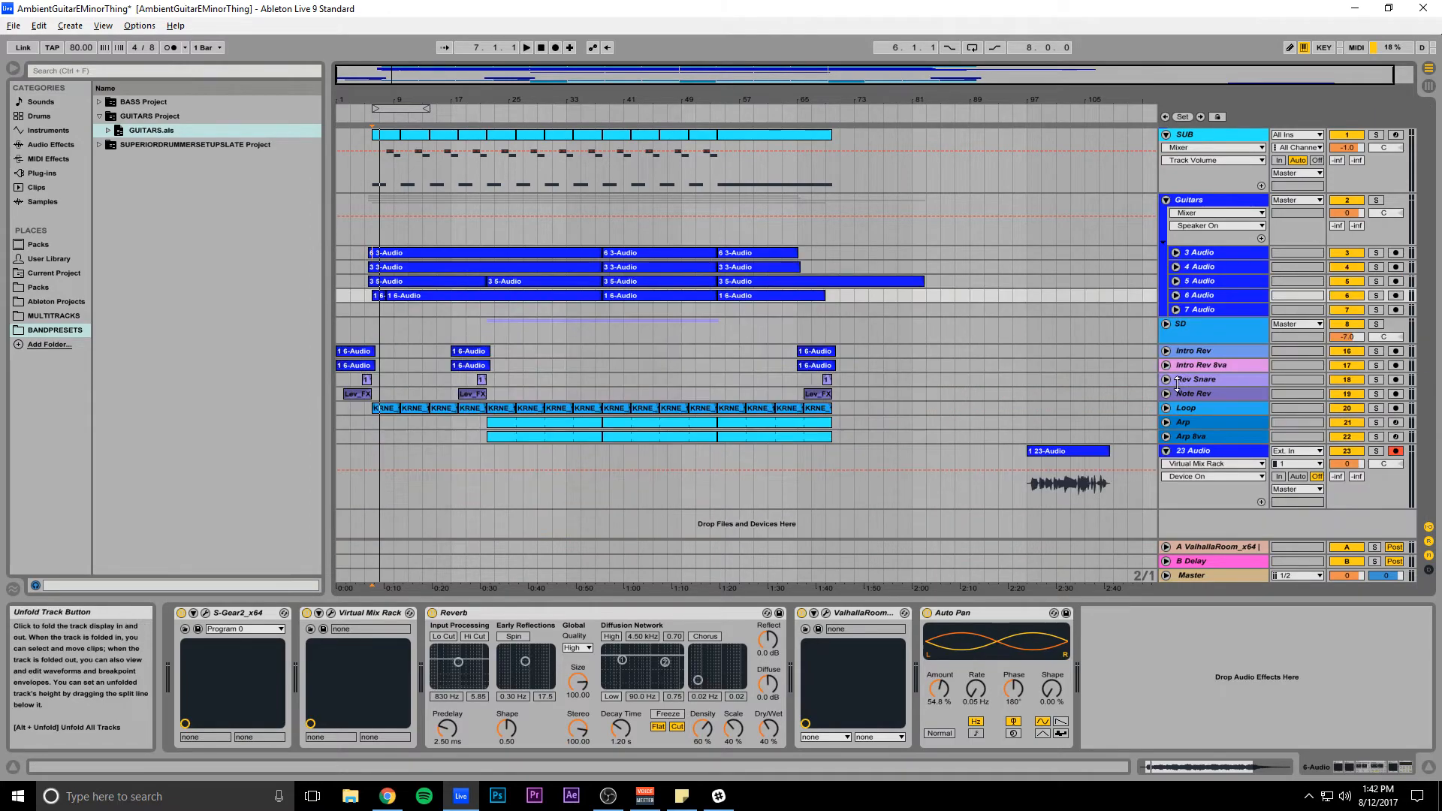
Step: Place the insert marker at 6.1.1 on the Guitars group track and review the arrangement layout
drag(495, 76, 323, 212)
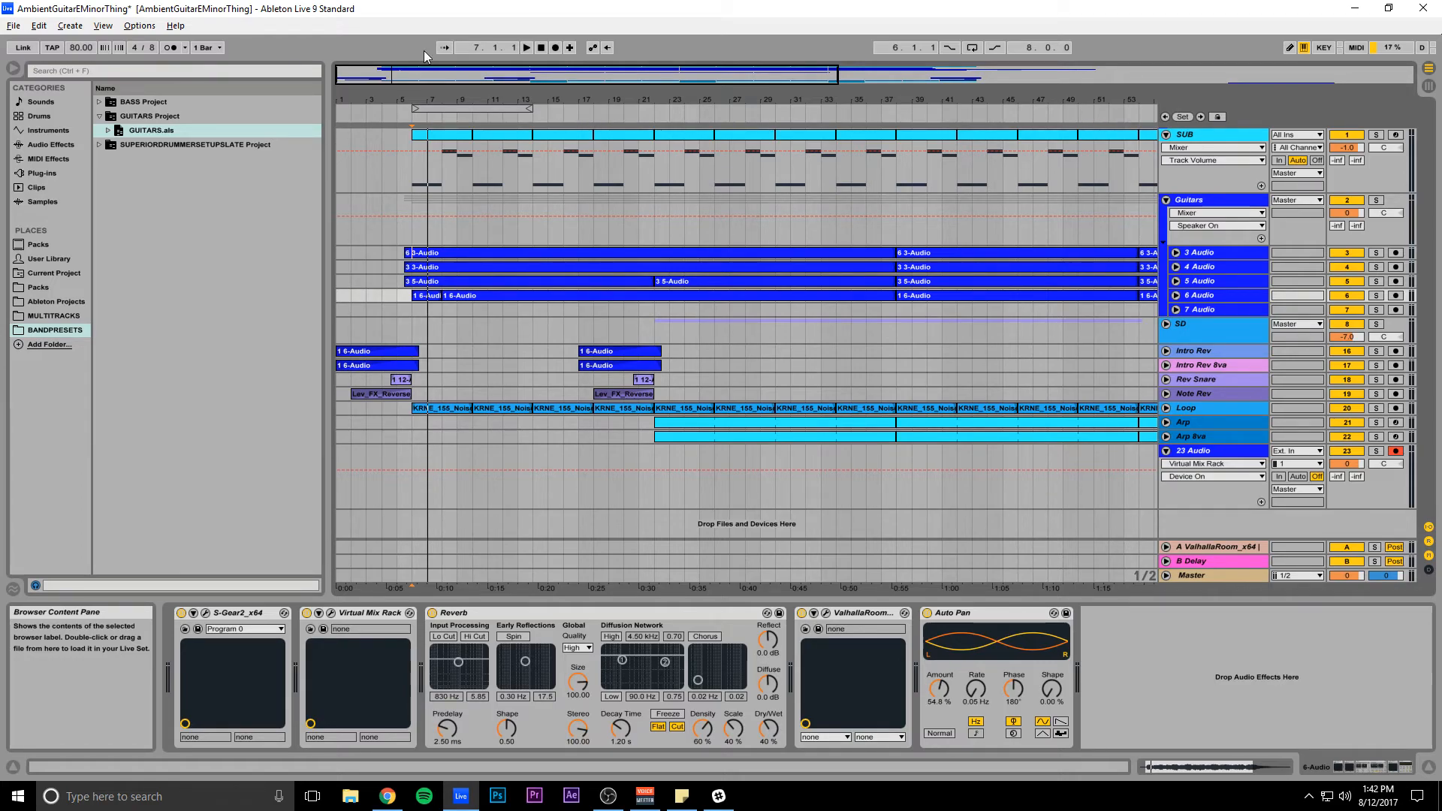
drag(426, 73, 438, 83)
click(391, 233)
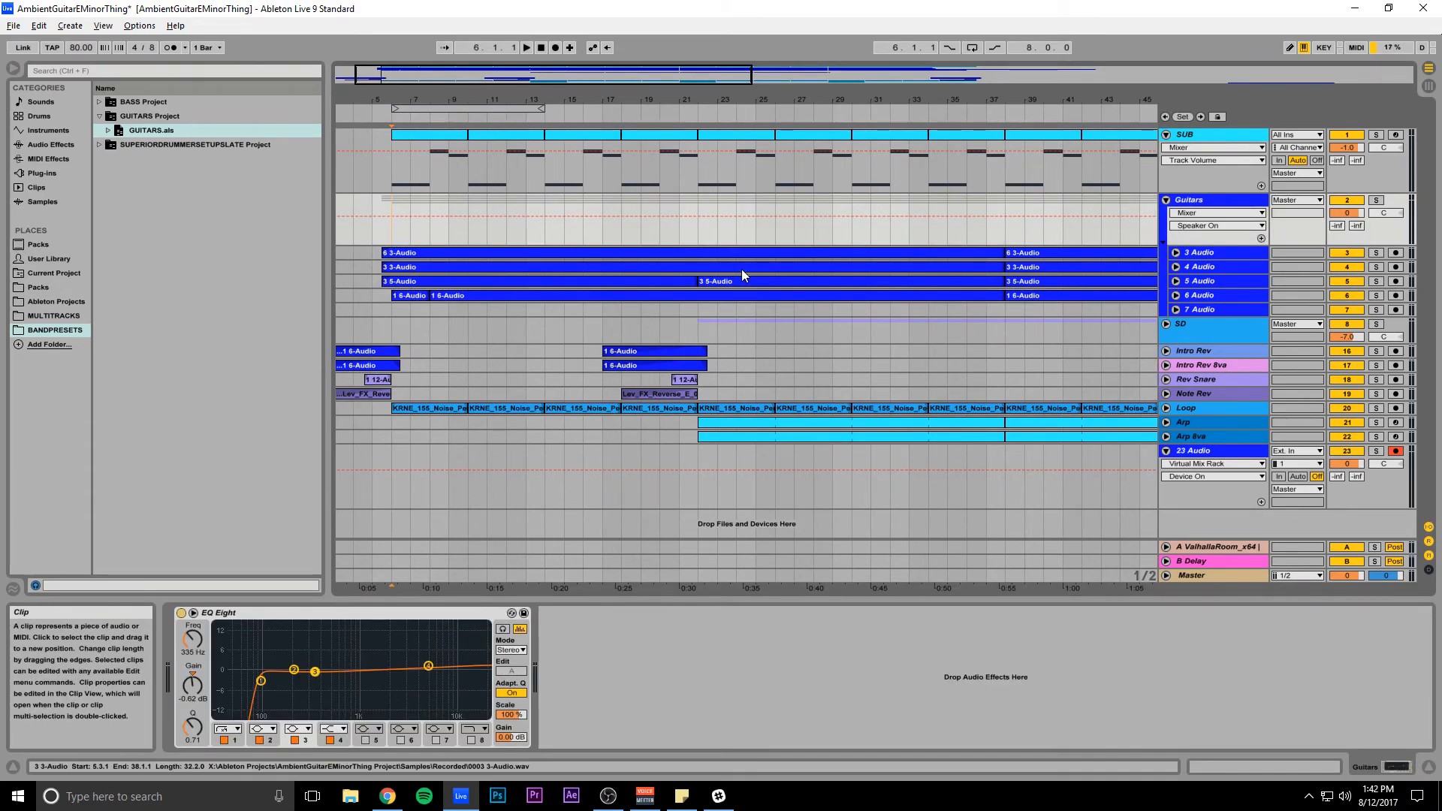
drag(477, 74, 478, 11)
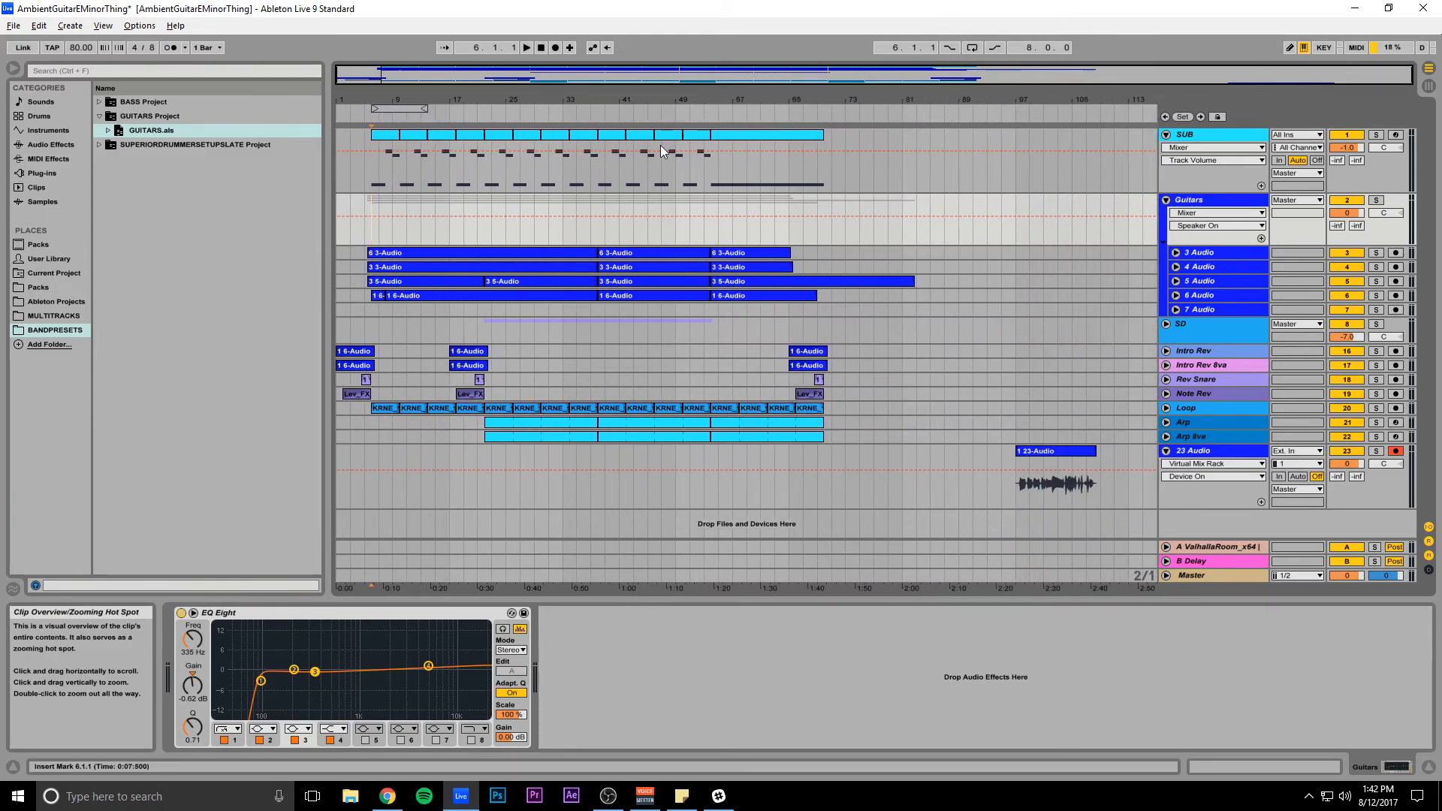
drag(462, 75, 449, 117)
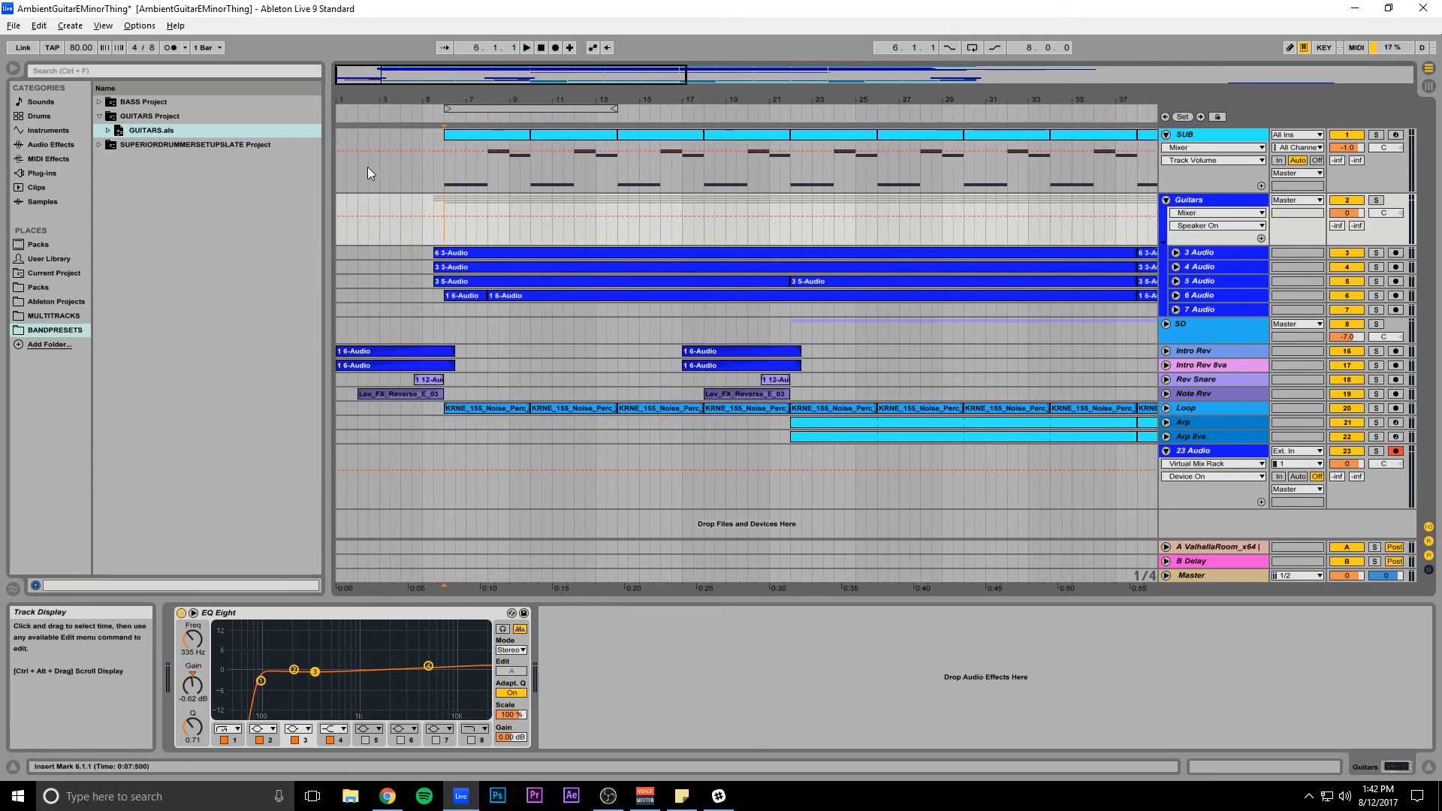
Step: Collapse the GUITARS Project folder in the browser and switch to OBS
click(99, 116)
drag(585, 589, 671, 91)
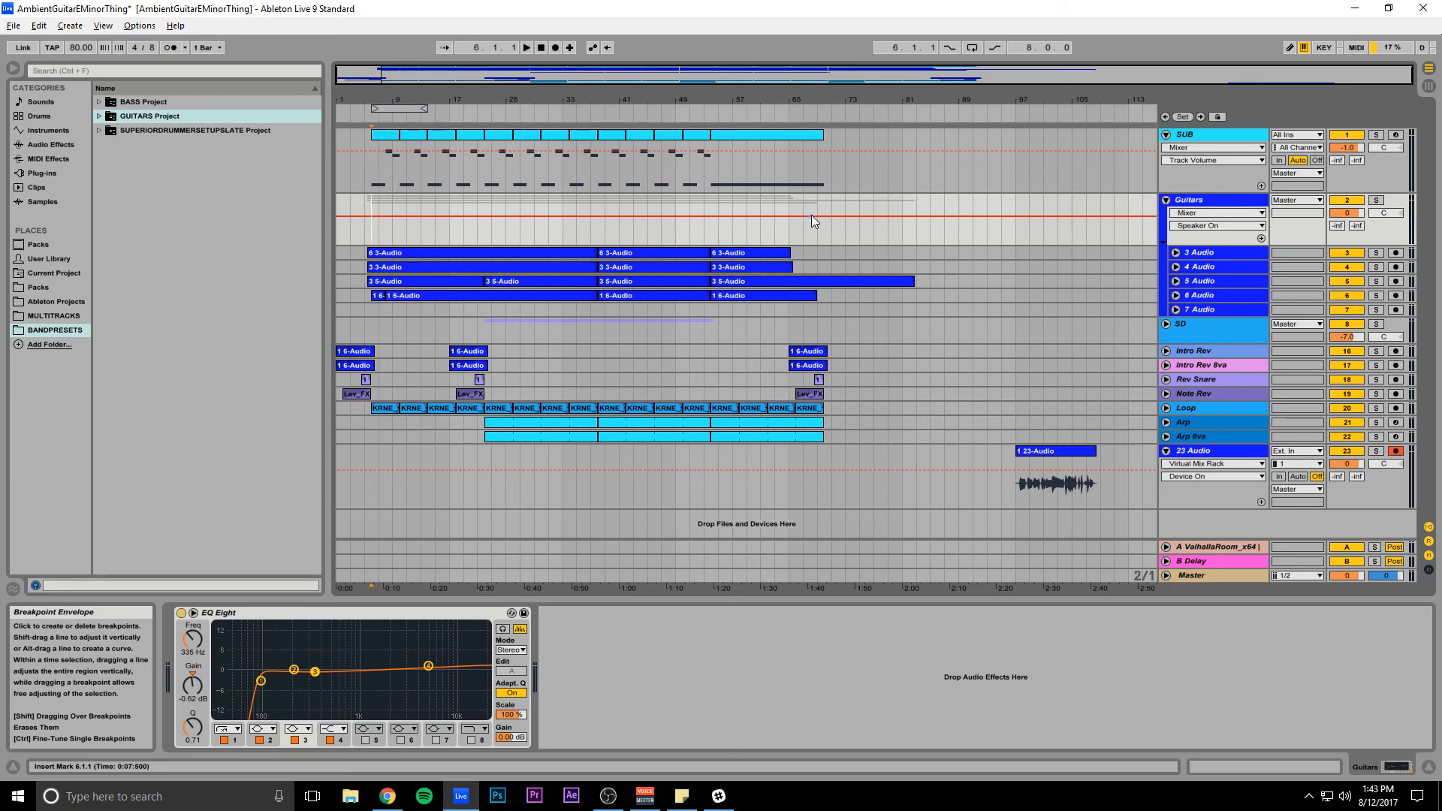
key(alt+Tab)
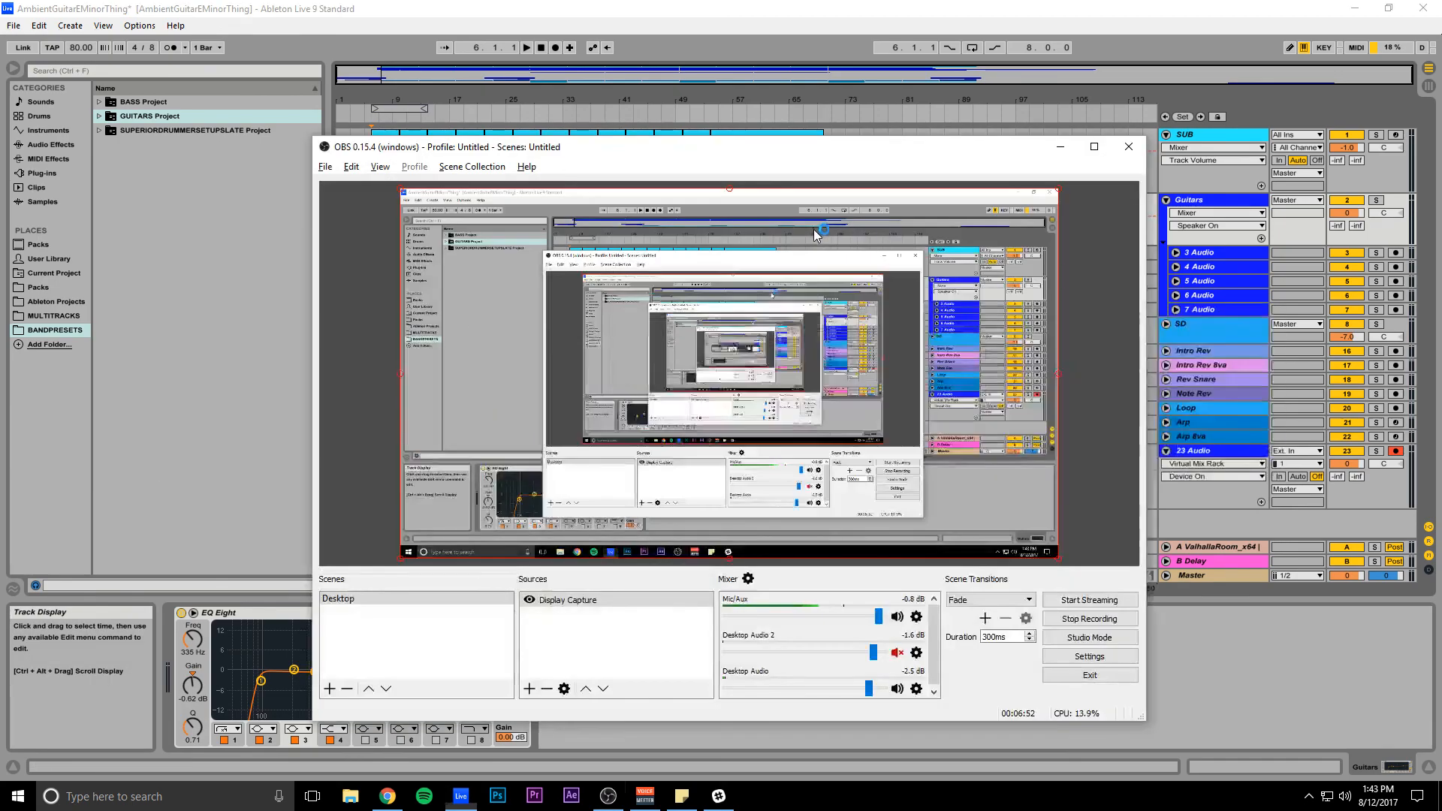